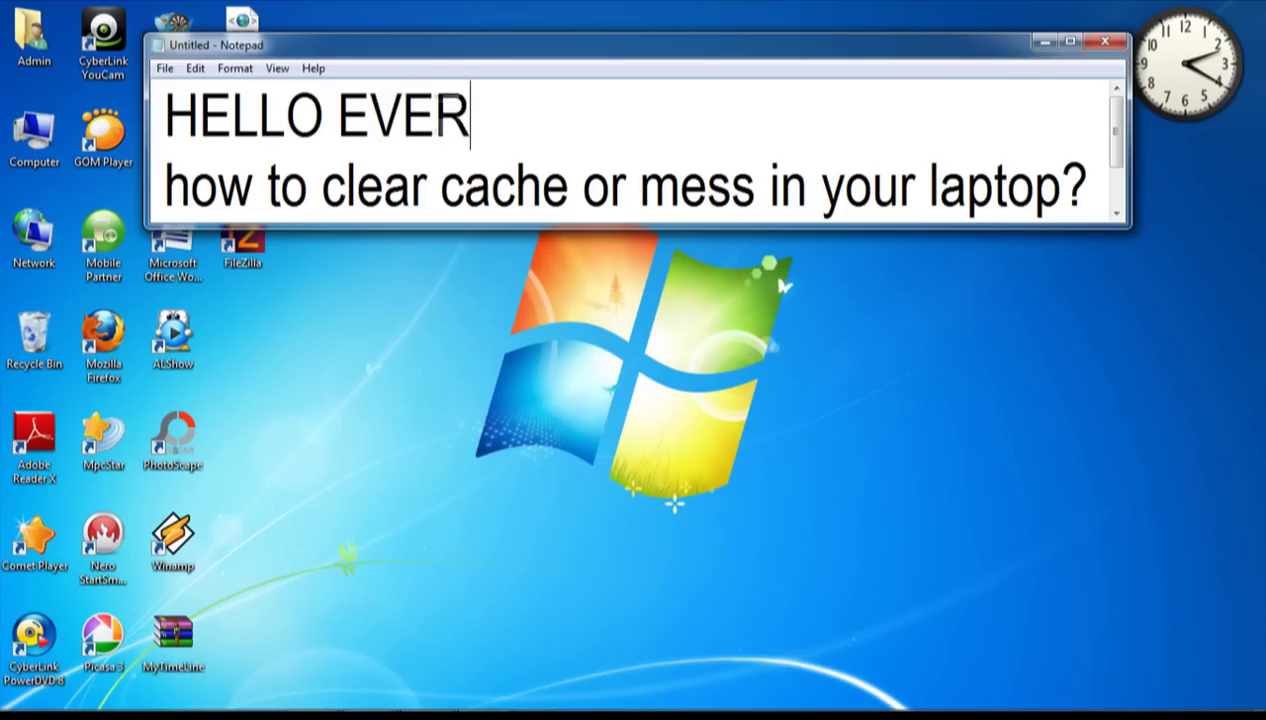
Step: Complete the greeting above the heading so it reads "HELLO EVERYBODY TODAY I WILL TELL YOU ABOUT...."
{"action": "type", "text": "DY"}
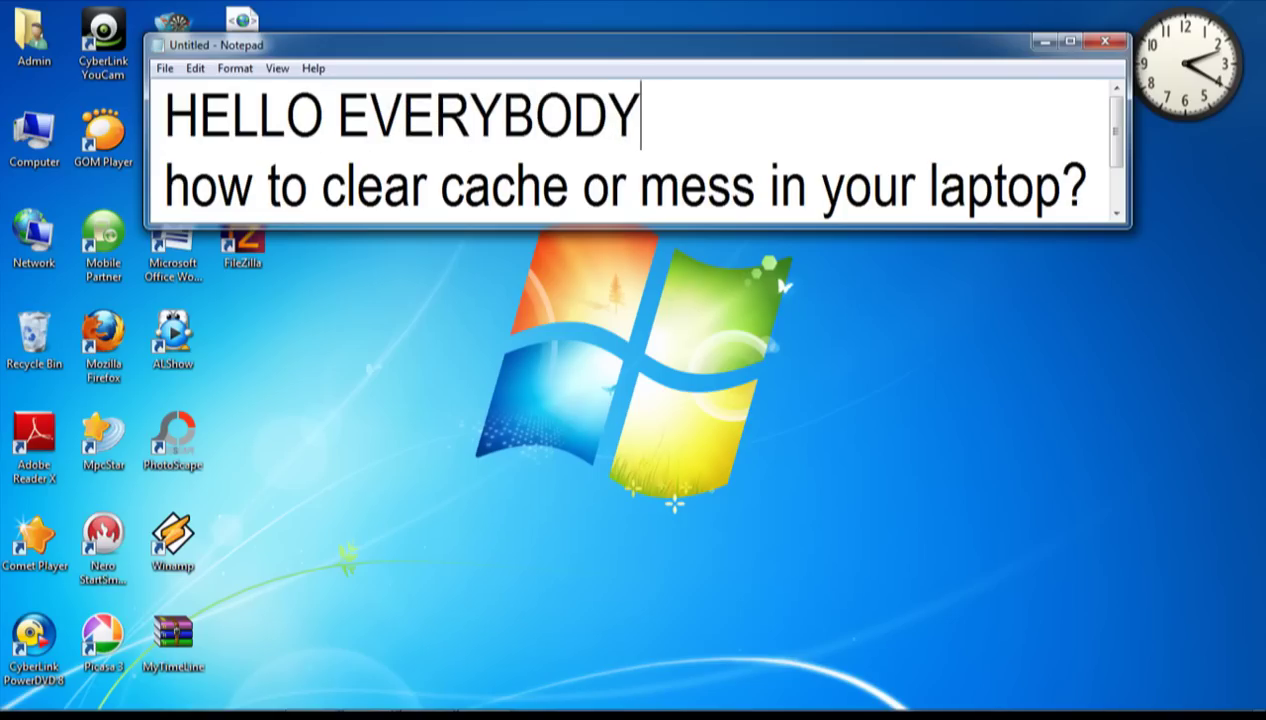
{"action": "type", "text": " TODA"}
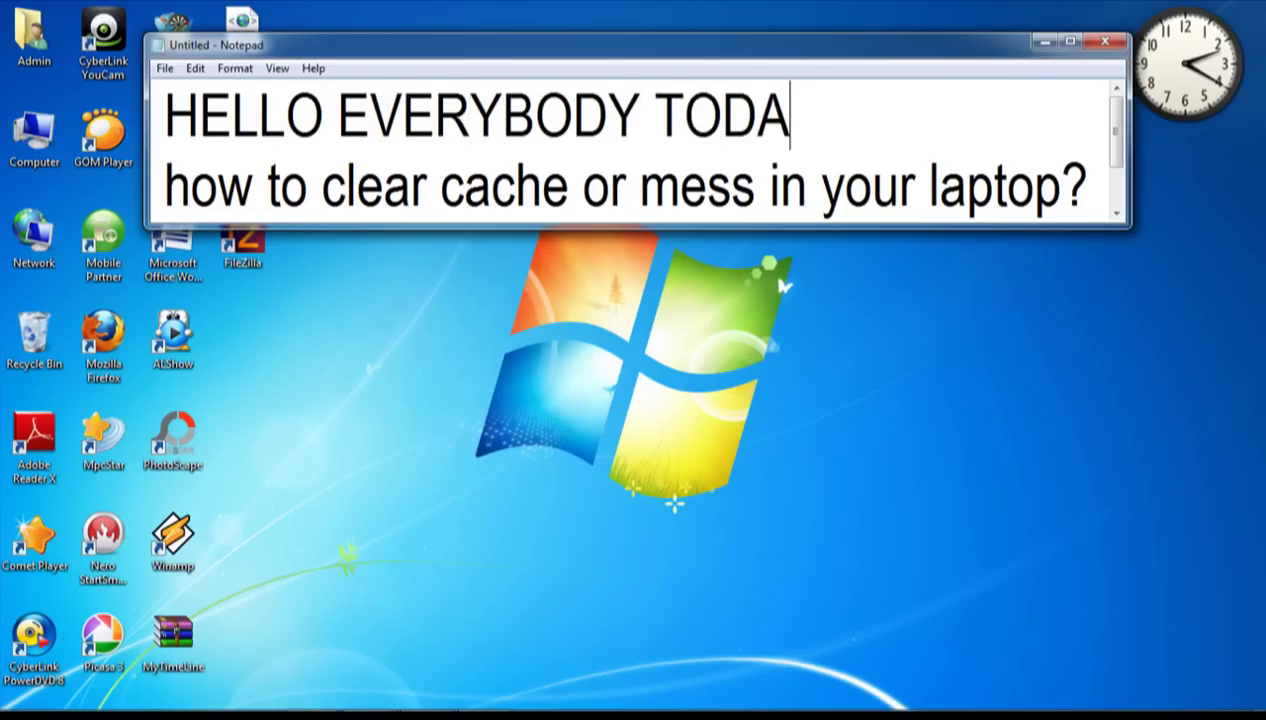
{"action": "type", "text": "Y I WILL"}
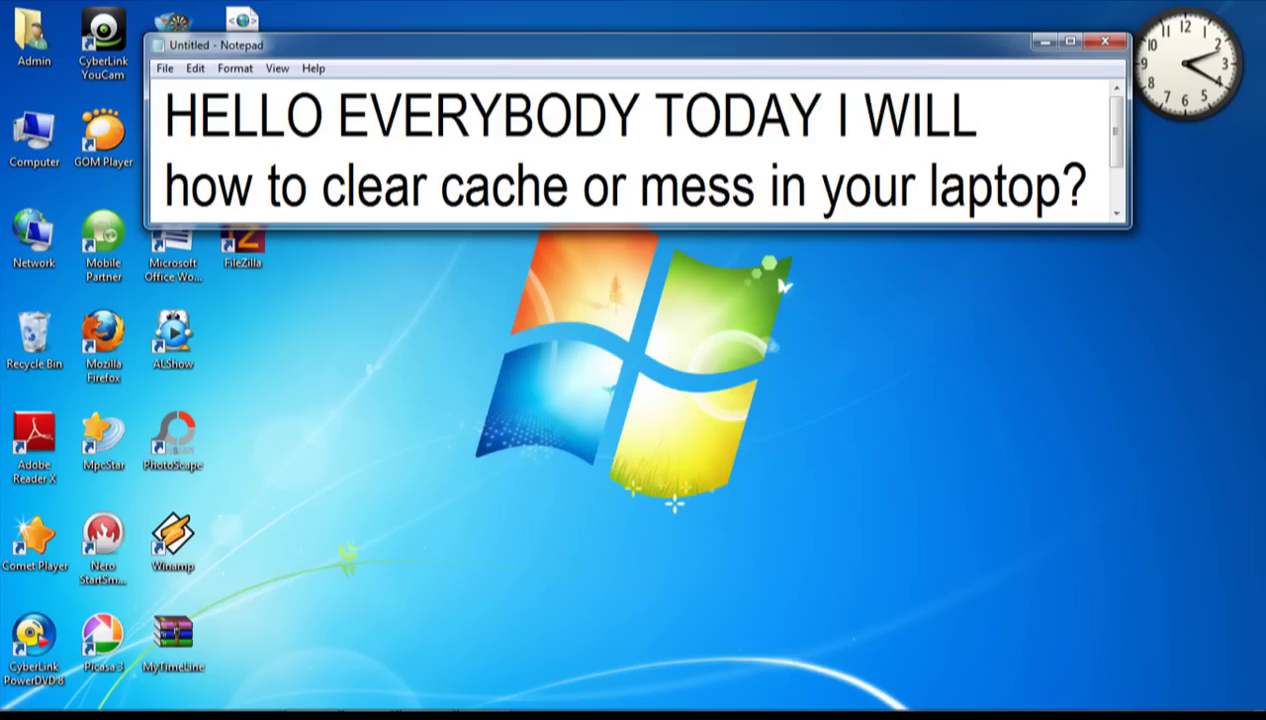
{"action": "type", "text": " T"}
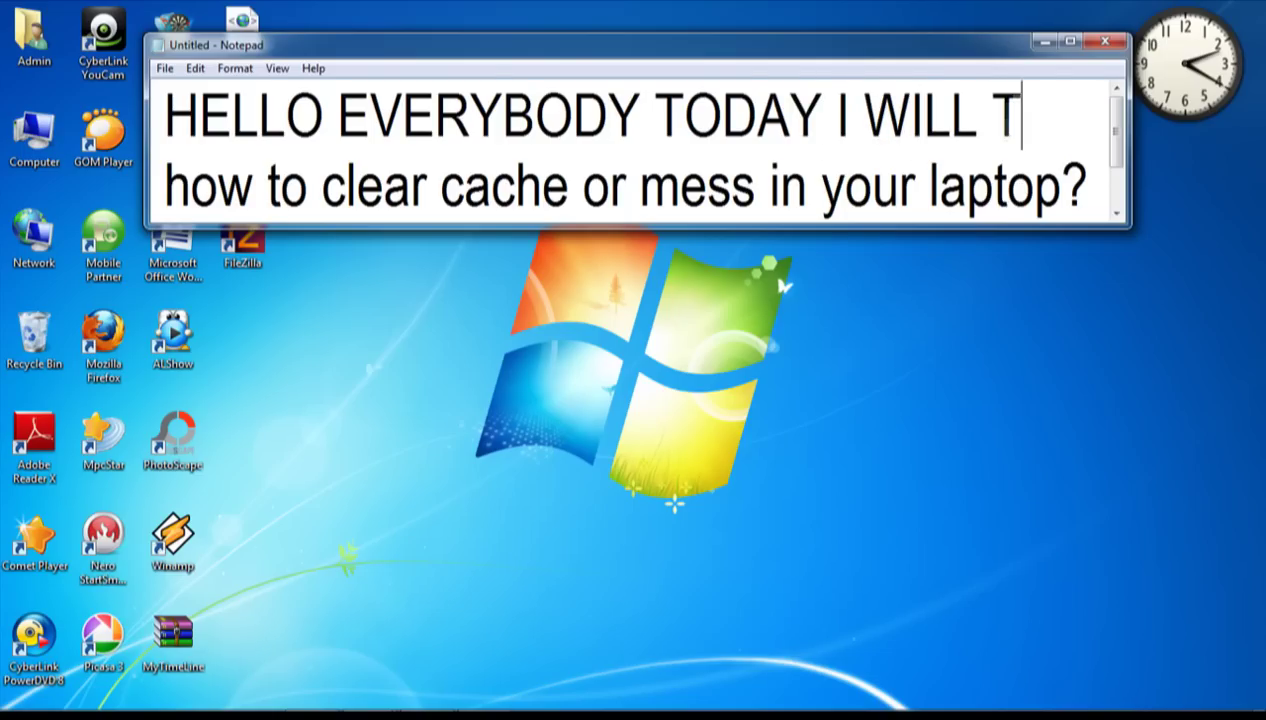
{"action": "type", "text": "ELL Y"}
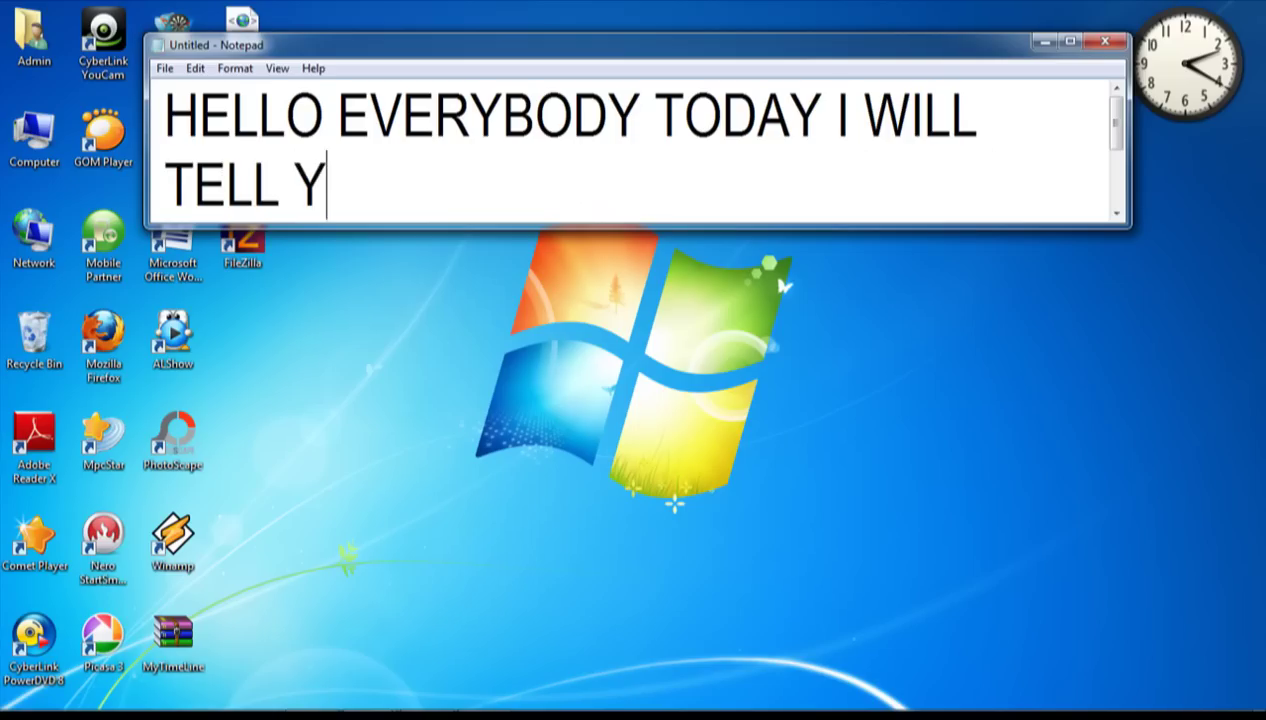
{"action": "type", "text": "OU "}
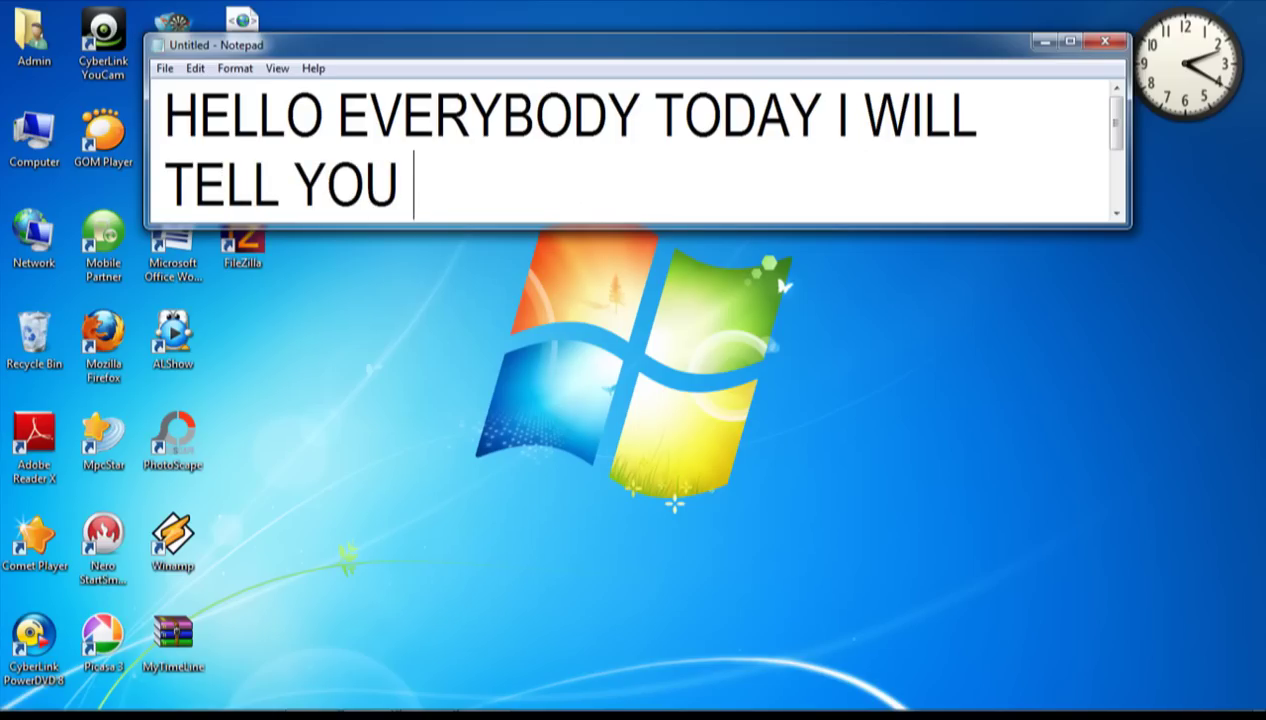
{"action": "type", "text": " ABOUT"}
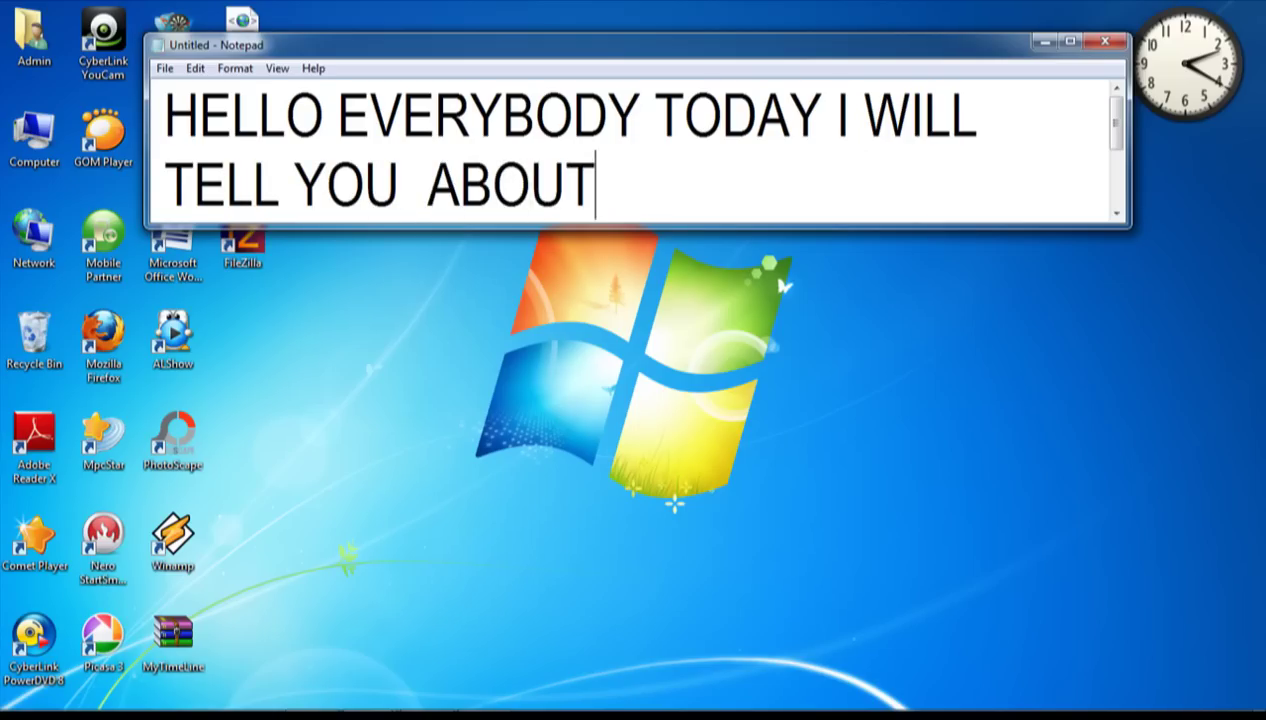
{"action": "type", "text": "...."}
Step: Delete the greeting and its empty line above the heading "how to clear cache or mess in your laptop?"
{"action": "left_click_drag", "start_coordinate": [648, 185], "coordinate": [3, 80]}
{"action": "type", "text": "how to clear cache or mess in your laptop?"}
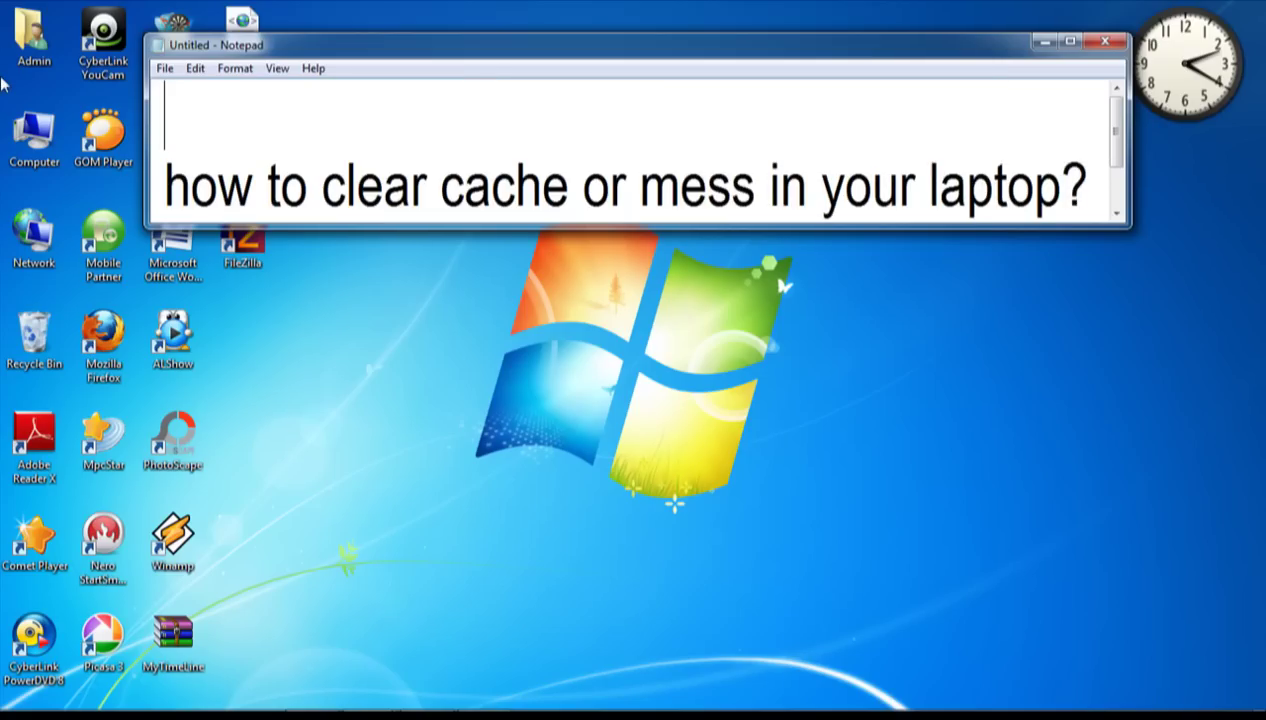
{"action": "key", "text": "Delete"}
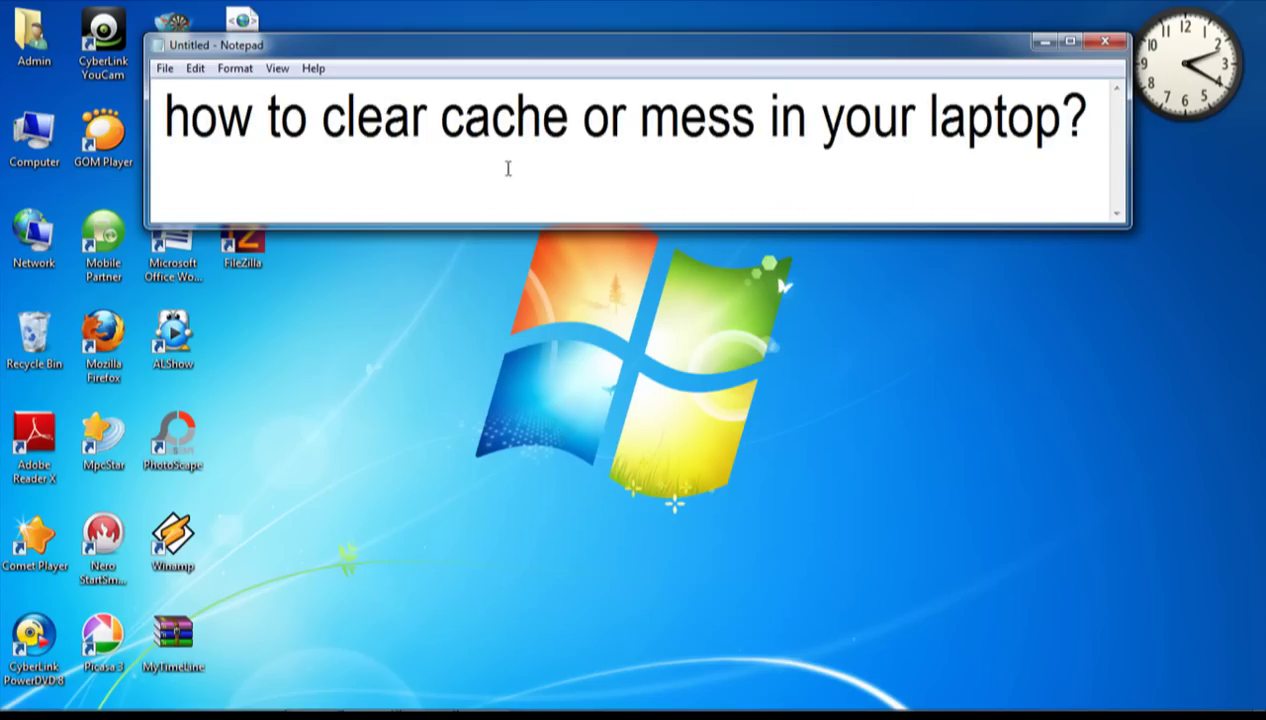
Step: Write "1. GO TO 'START MENU'" on the line below the heading
{"action": "left_click", "coordinate": [1087, 124]}
{"action": "left_click_drag", "start_coordinate": [1087, 124], "coordinate": [160, 140]}
{"action": "left_click", "coordinate": [175, 188]}
{"action": "type", "text": "1. GO TO "}
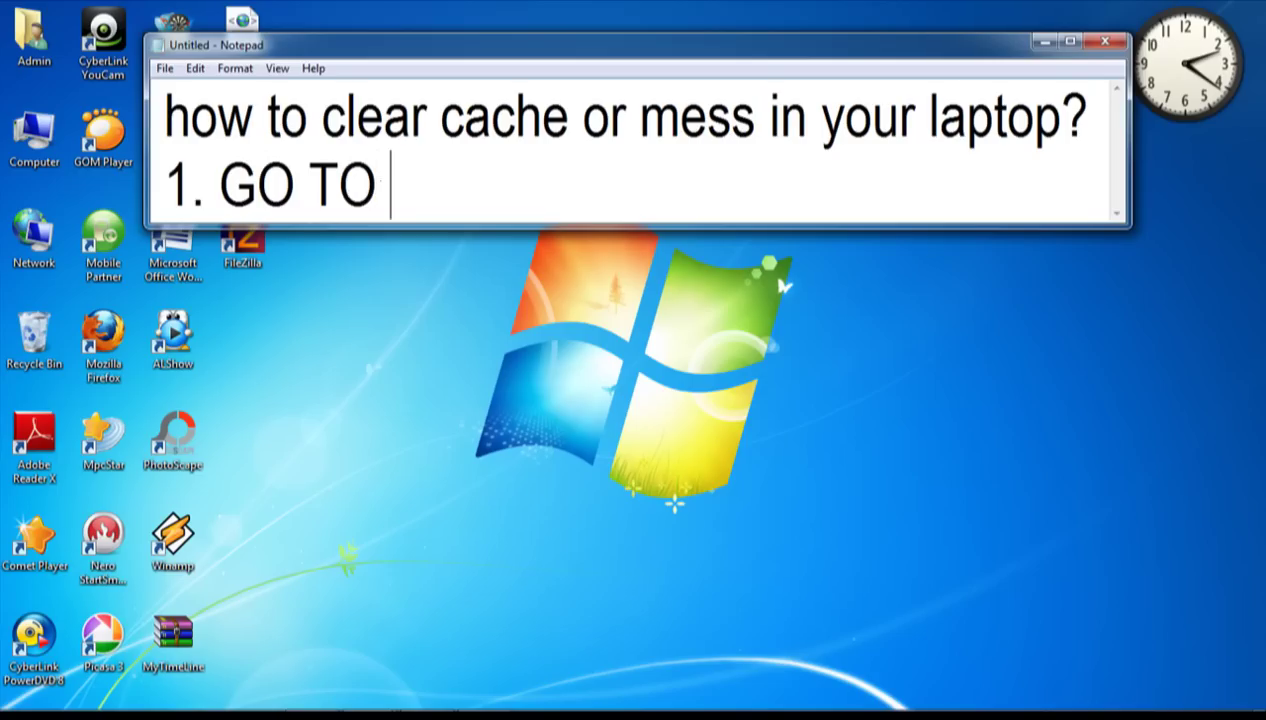
{"action": "type", "text": "'STAR"}
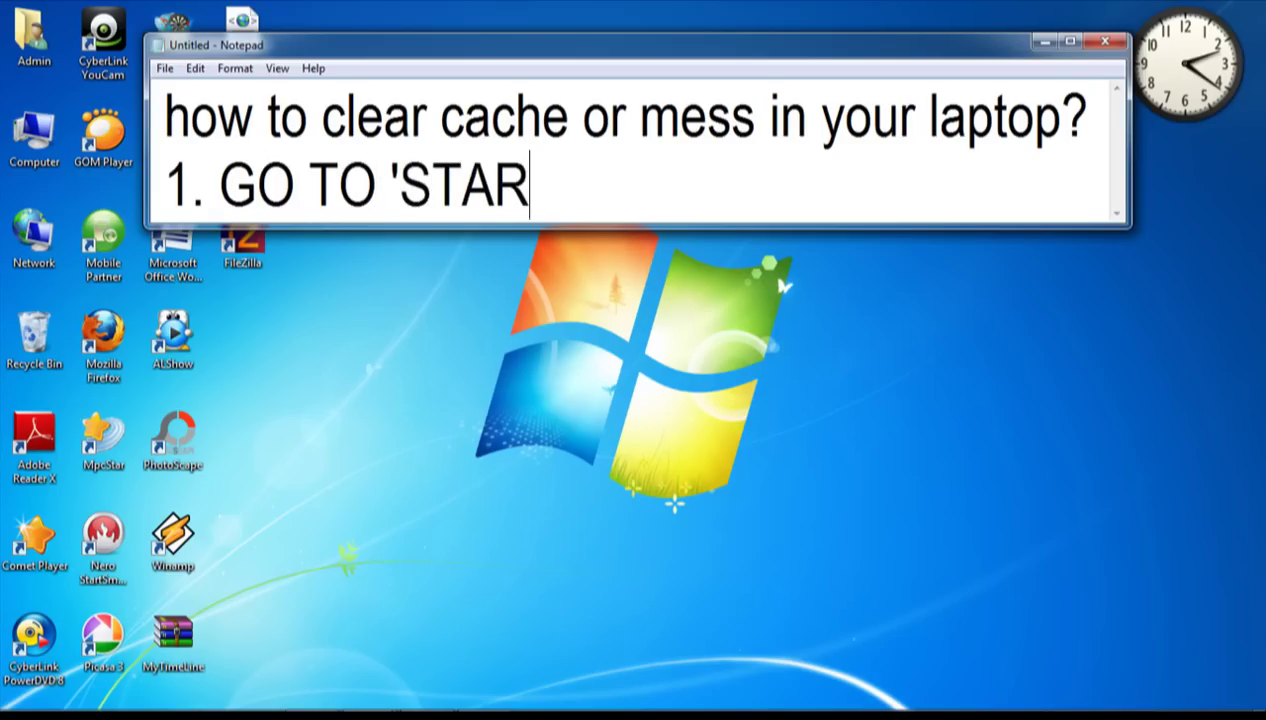
{"action": "type", "text": "T ME"}
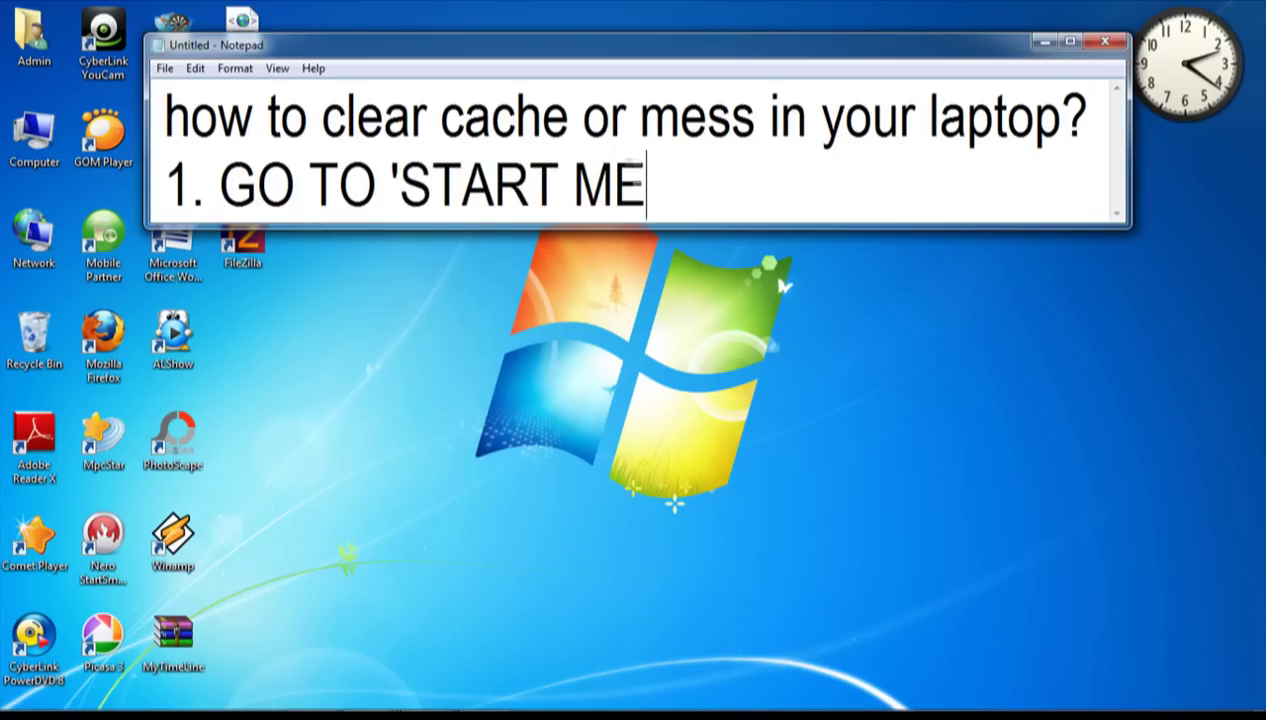
{"action": "type", "text": "NU'"}
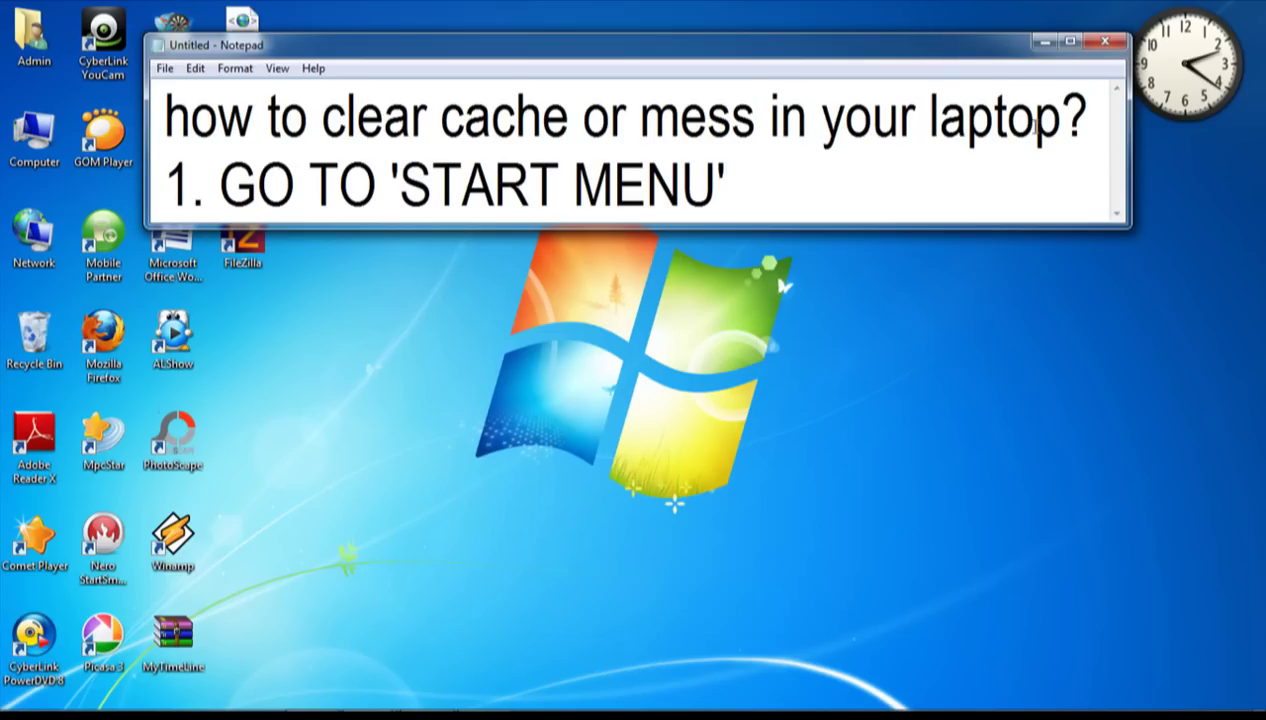
Step: Minimize the note to show the Start menu and its search box, and bring the untitled note back
{"action": "left_click", "coordinate": [1047, 44]}
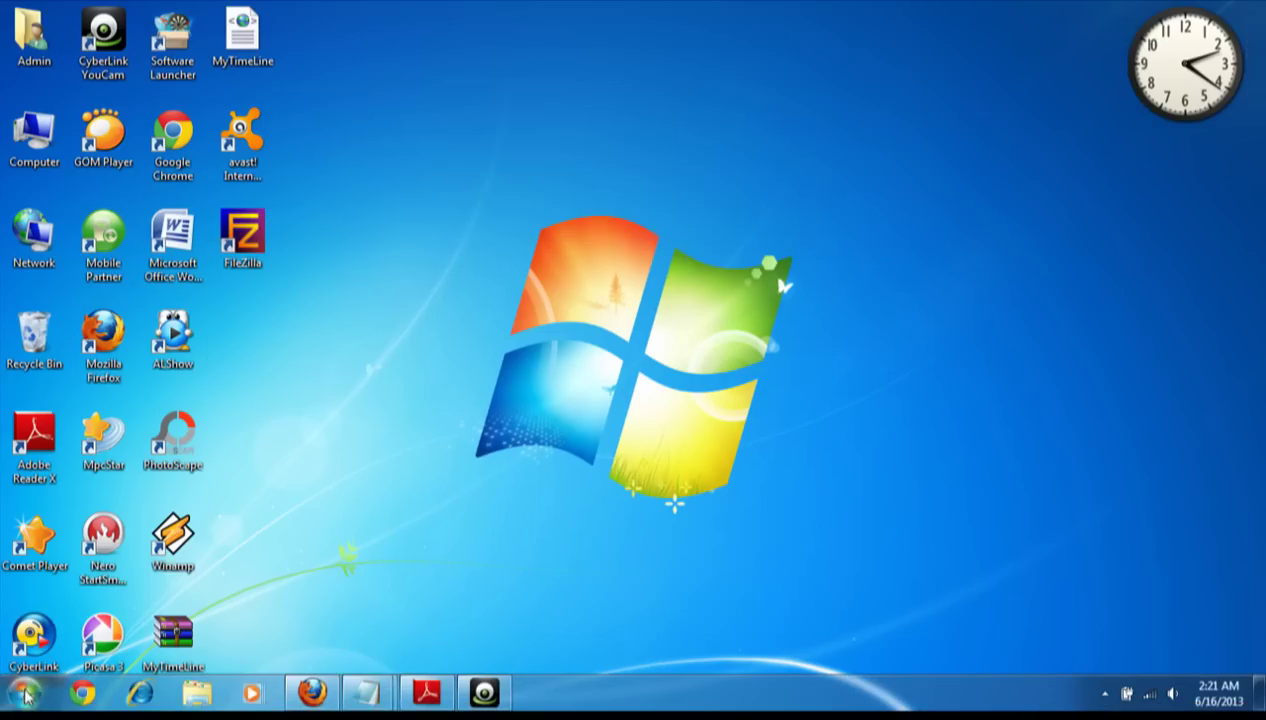
{"action": "left_click", "coordinate": [30, 690]}
{"action": "left_click", "coordinate": [87, 646]}
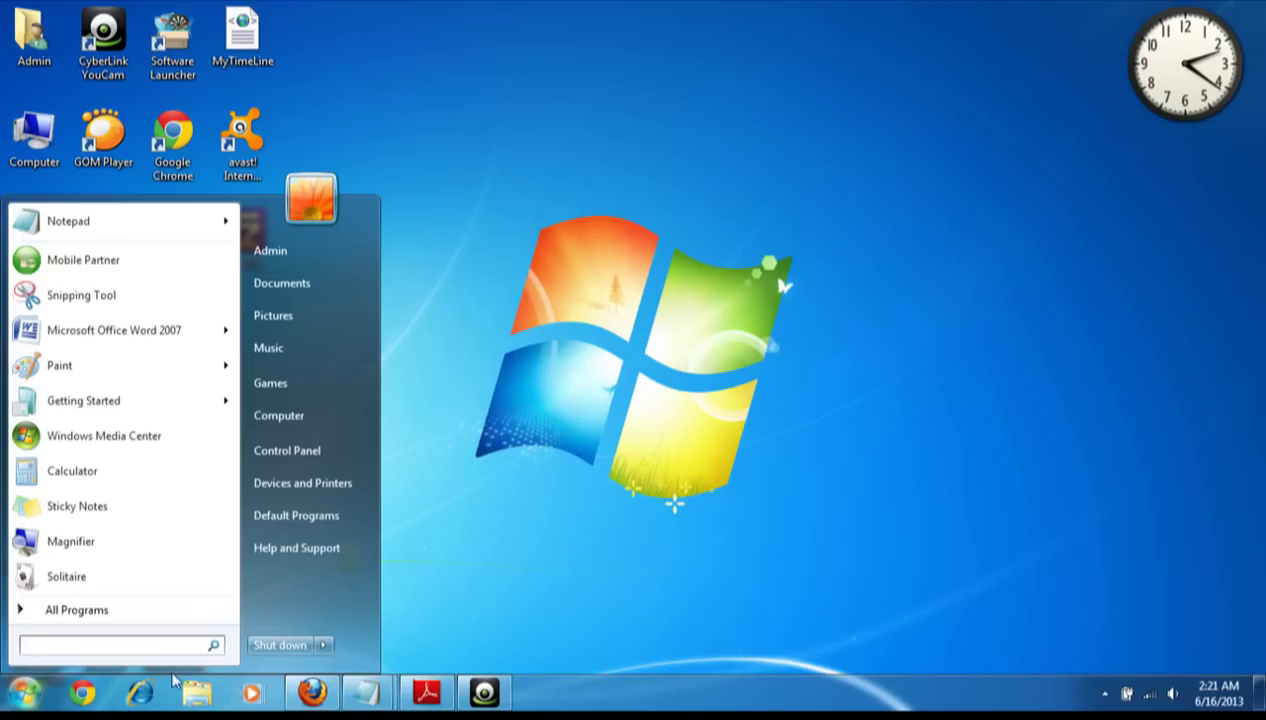
{"action": "left_click", "coordinate": [364, 692]}
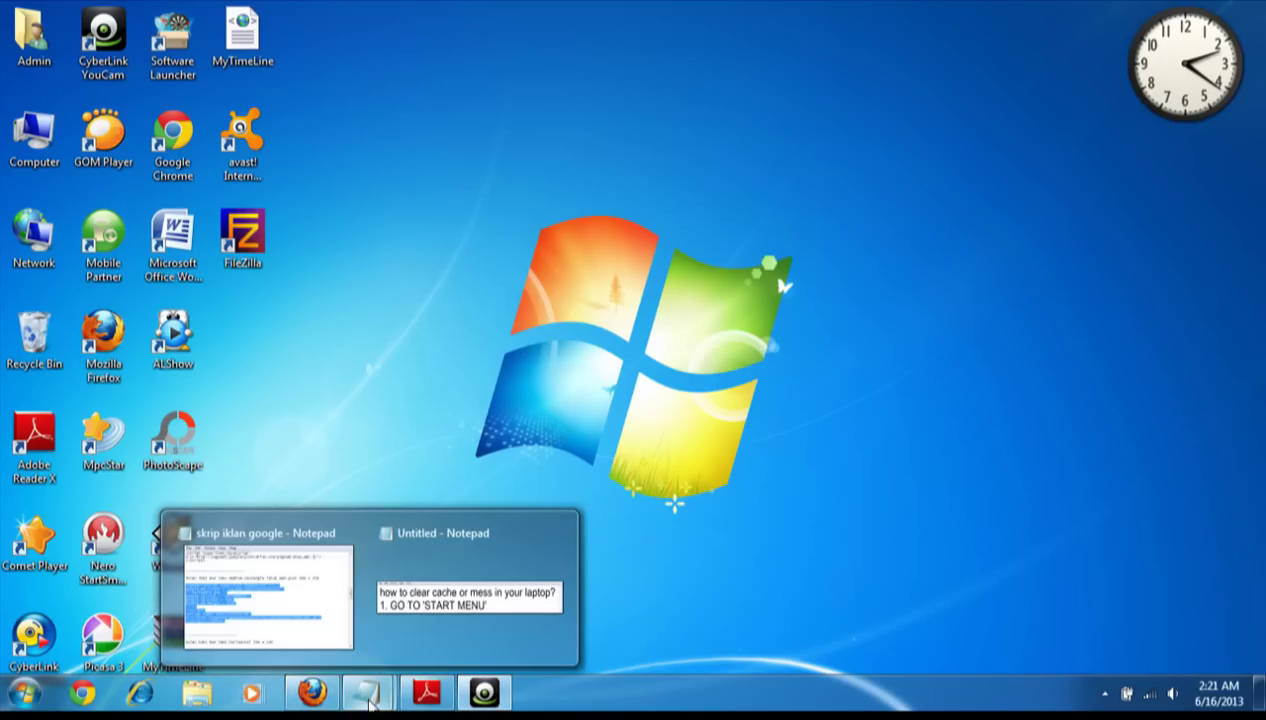
{"action": "left_click", "coordinate": [404, 598]}
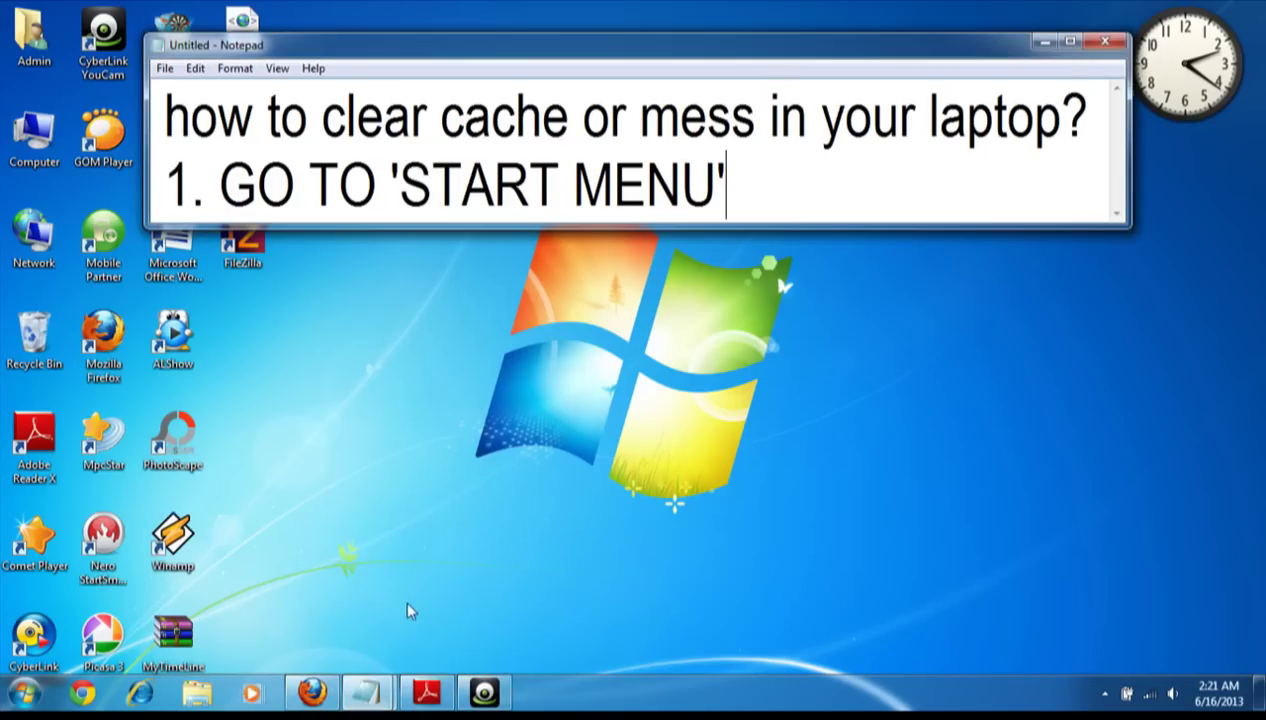
Step: Extend the first instruction with "AND TYPING IN THE BOX 'RUN'"
{"action": "type", "text": "AND "}
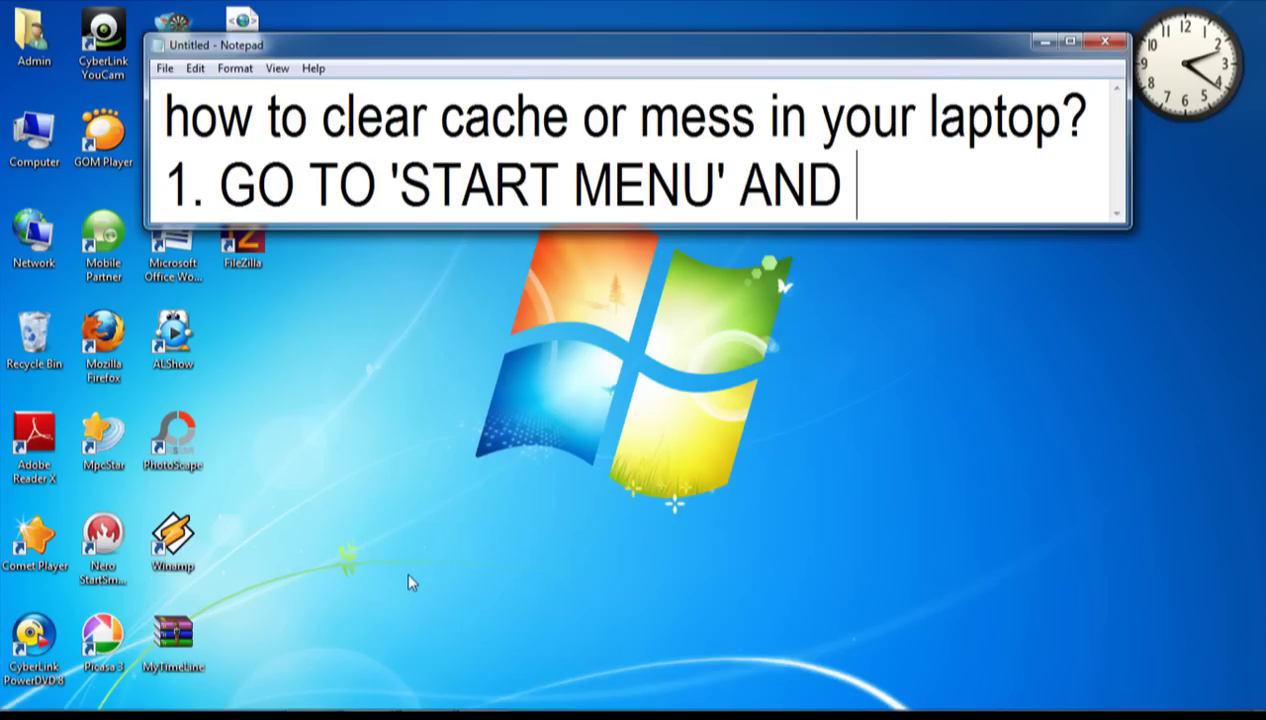
{"action": "type", "text": "TY"}
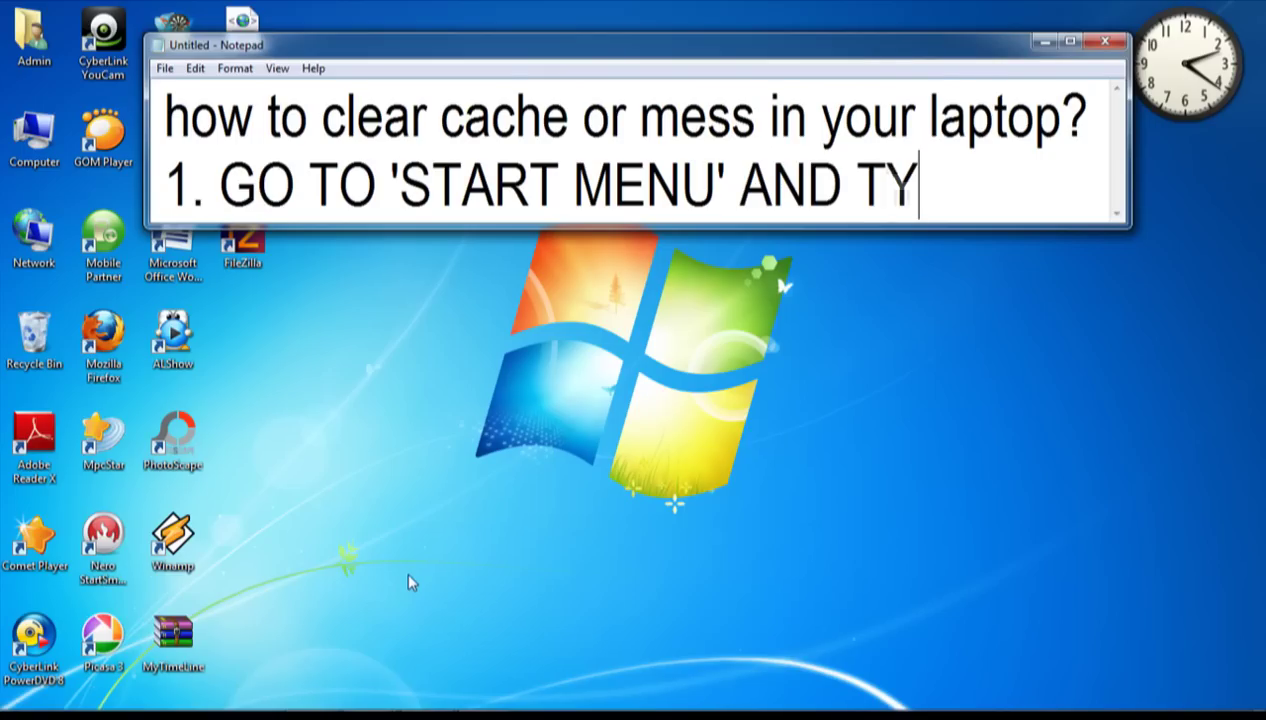
{"action": "type", "text": "PI"}
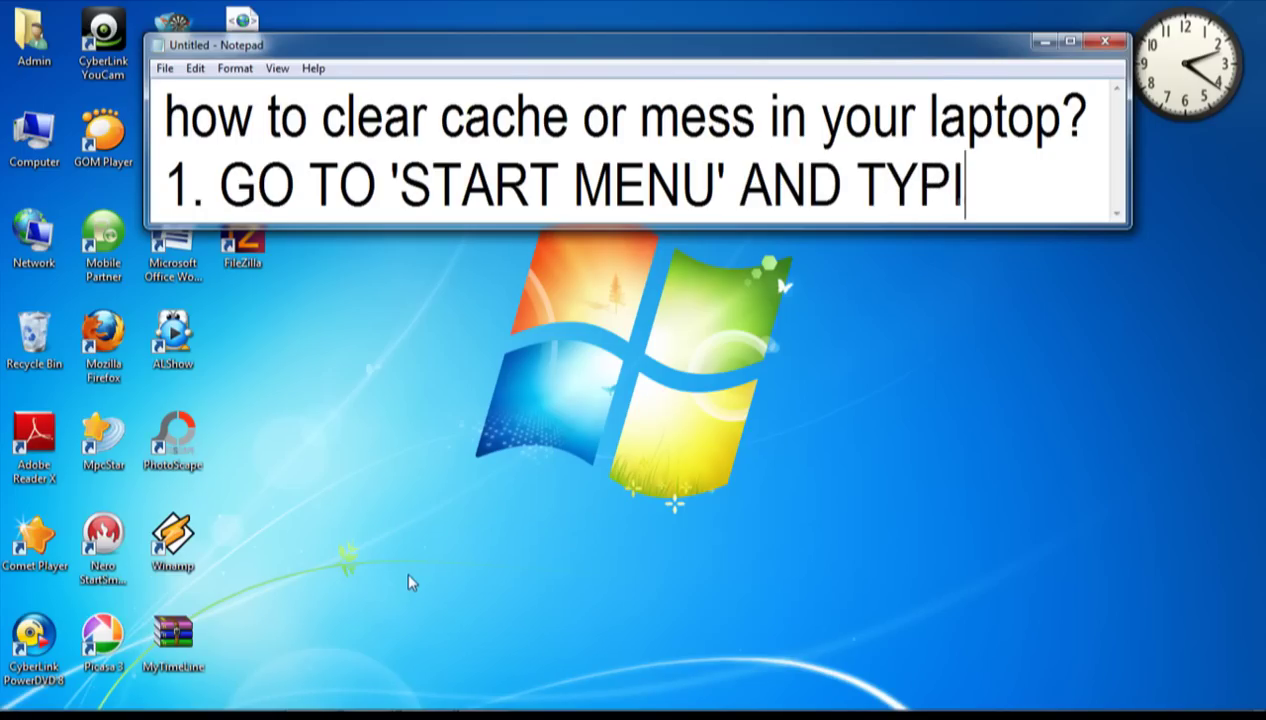
{"action": "type", "text": "NG"}
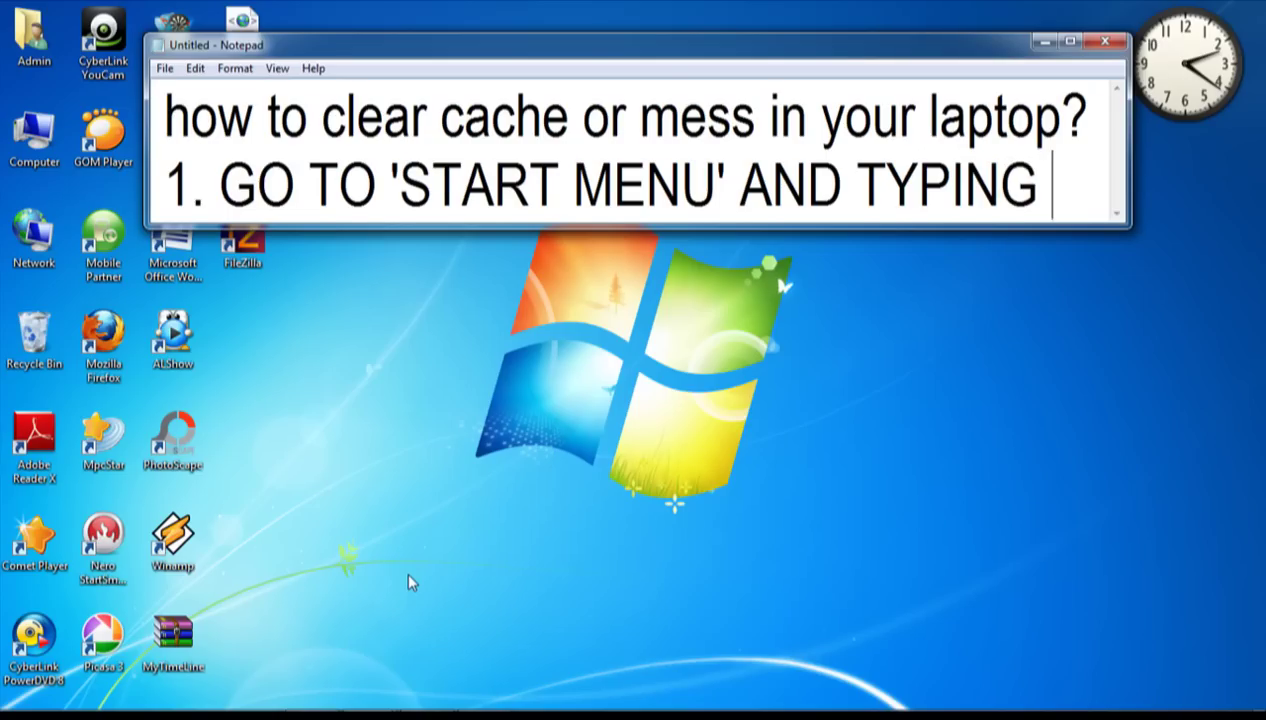
{"action": "key", "text": "Return"}
{"action": "type", "text": "RU"}
{"action": "key", "text": "BackSpace"}
{"action": "key", "text": "BackSpace"}
{"action": "key", "text": "BackSpace"}
{"action": "type", "text": "IN THE B"}
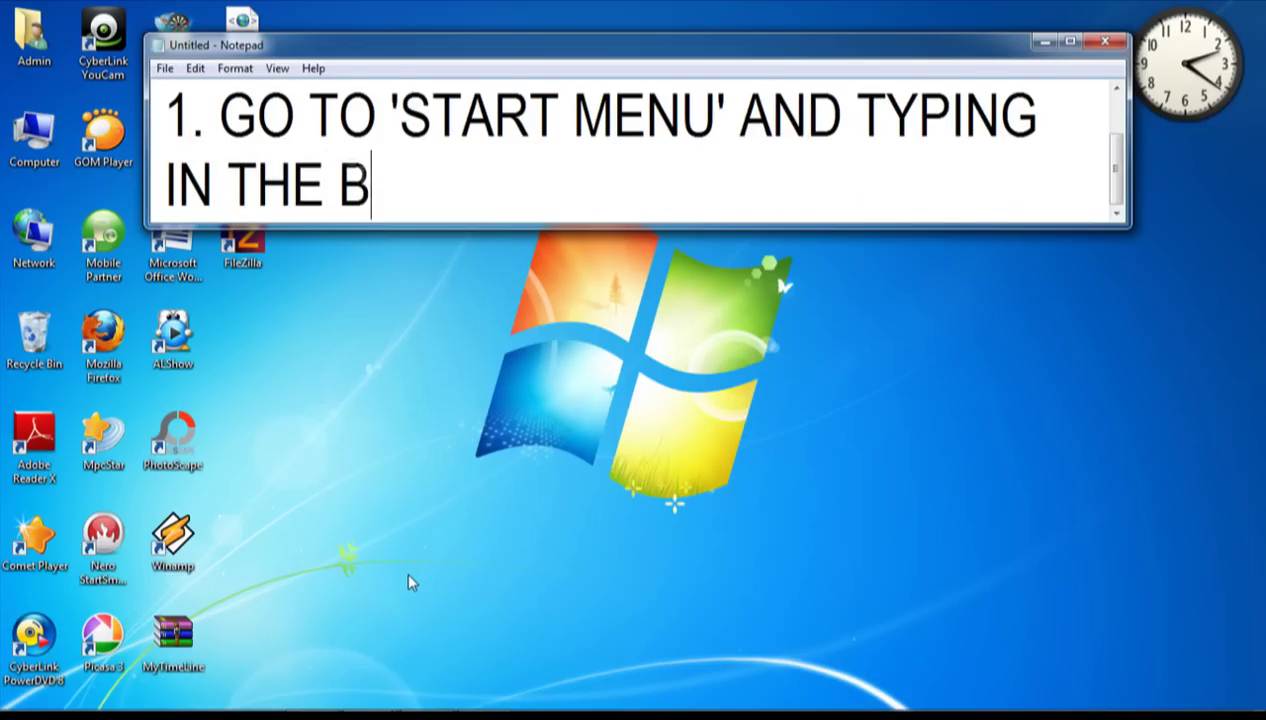
{"action": "type", "text": "OX 'RUN'"}
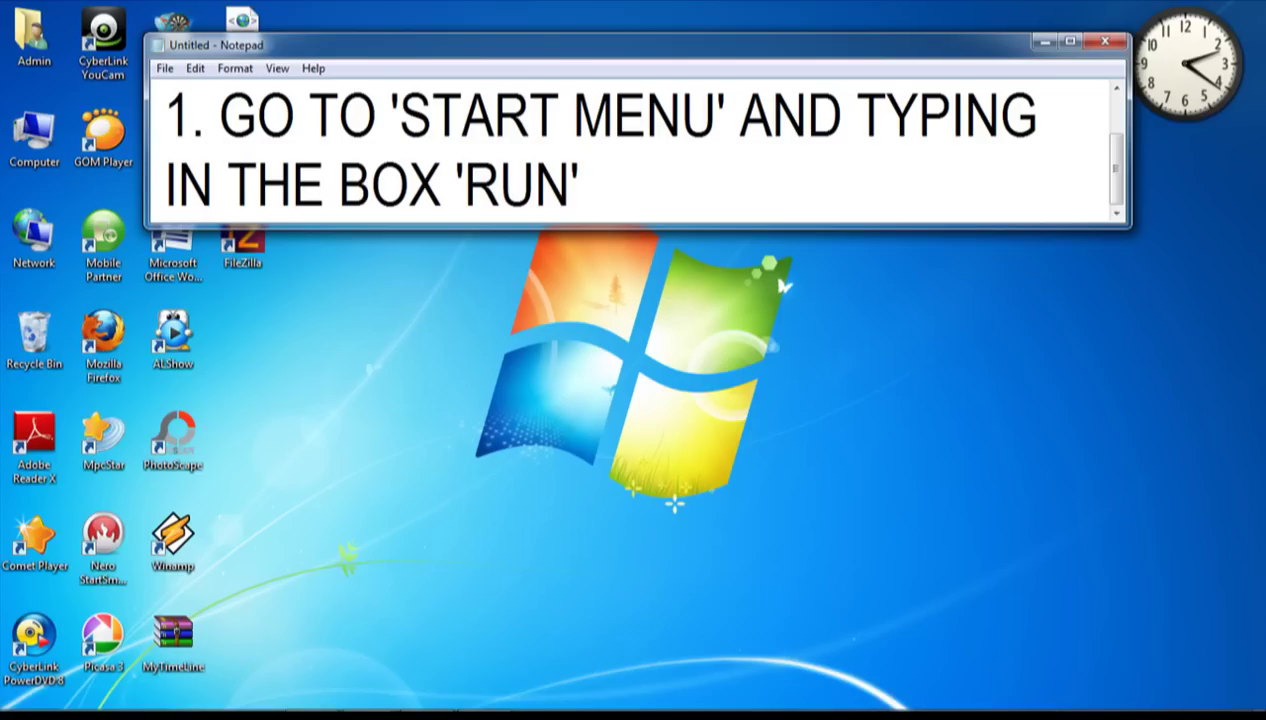
Step: Open the Run dialog through a Start menu search for "RUN" and move it to the middle of the desktop
{"action": "left_click", "coordinate": [30, 697]}
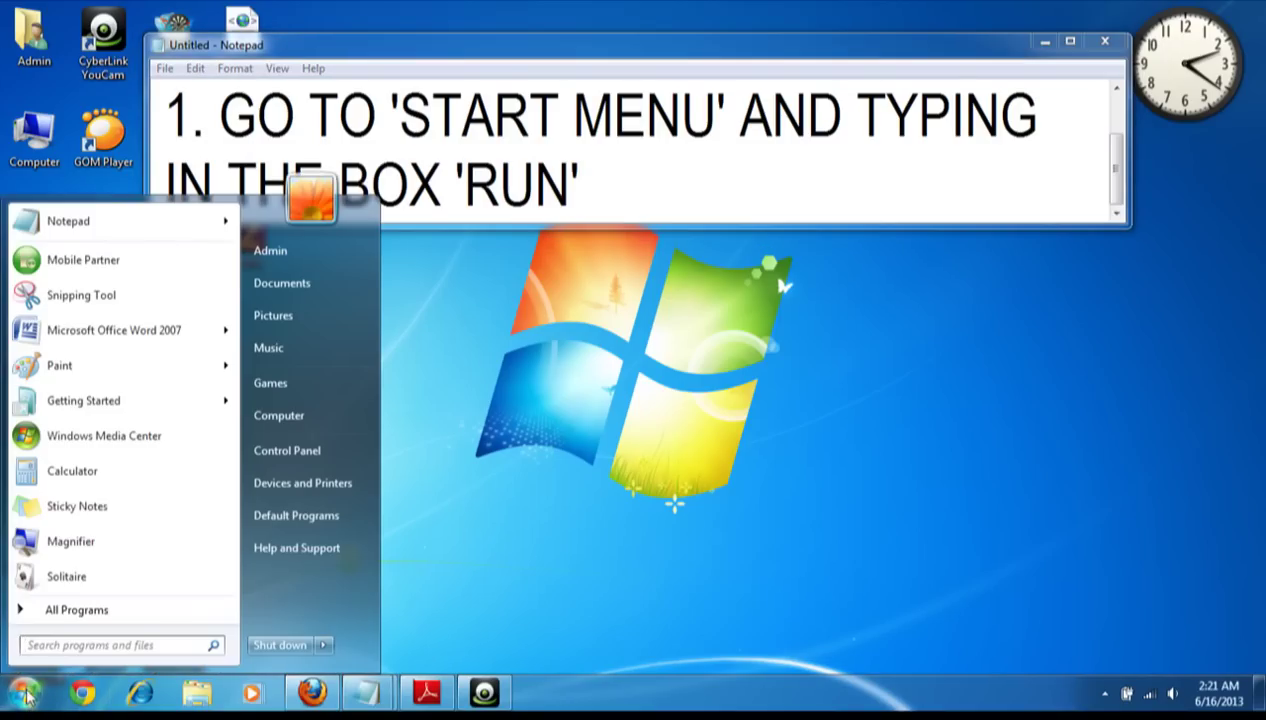
{"action": "type", "text": "RUN"}
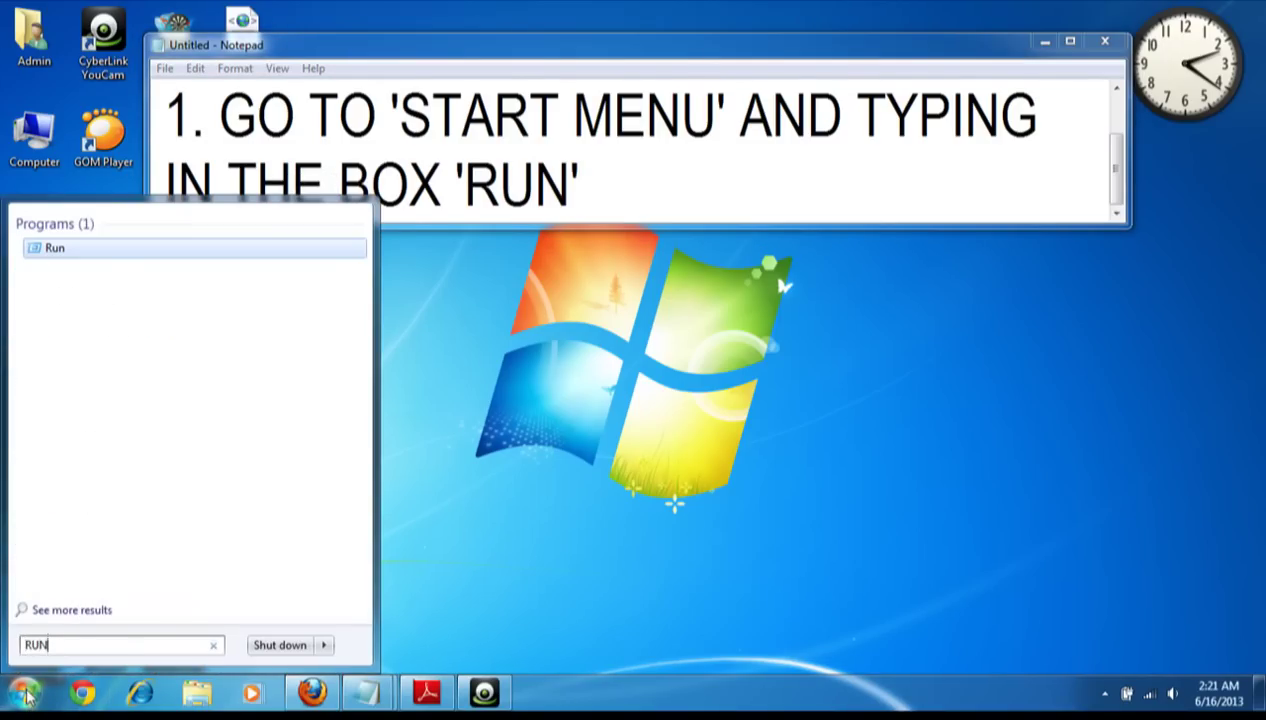
{"action": "key", "text": "Return"}
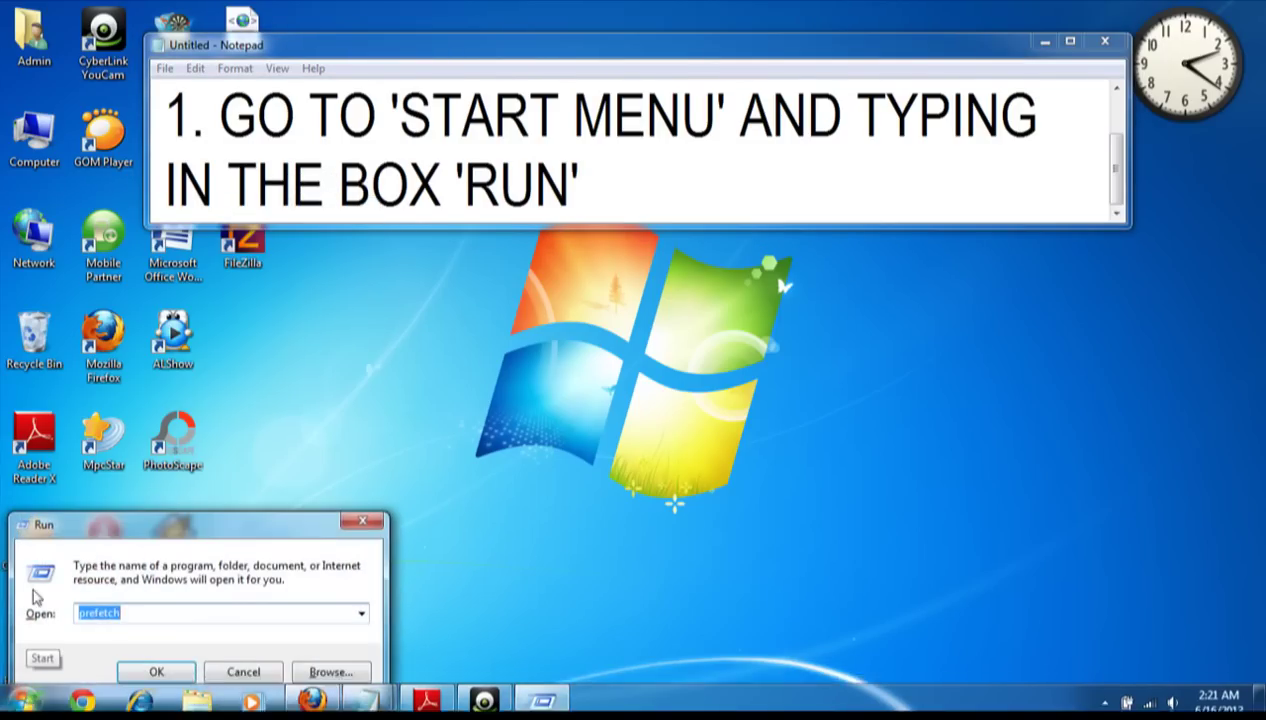
{"action": "left_click_drag", "start_coordinate": [134, 527], "coordinate": [624, 301]}
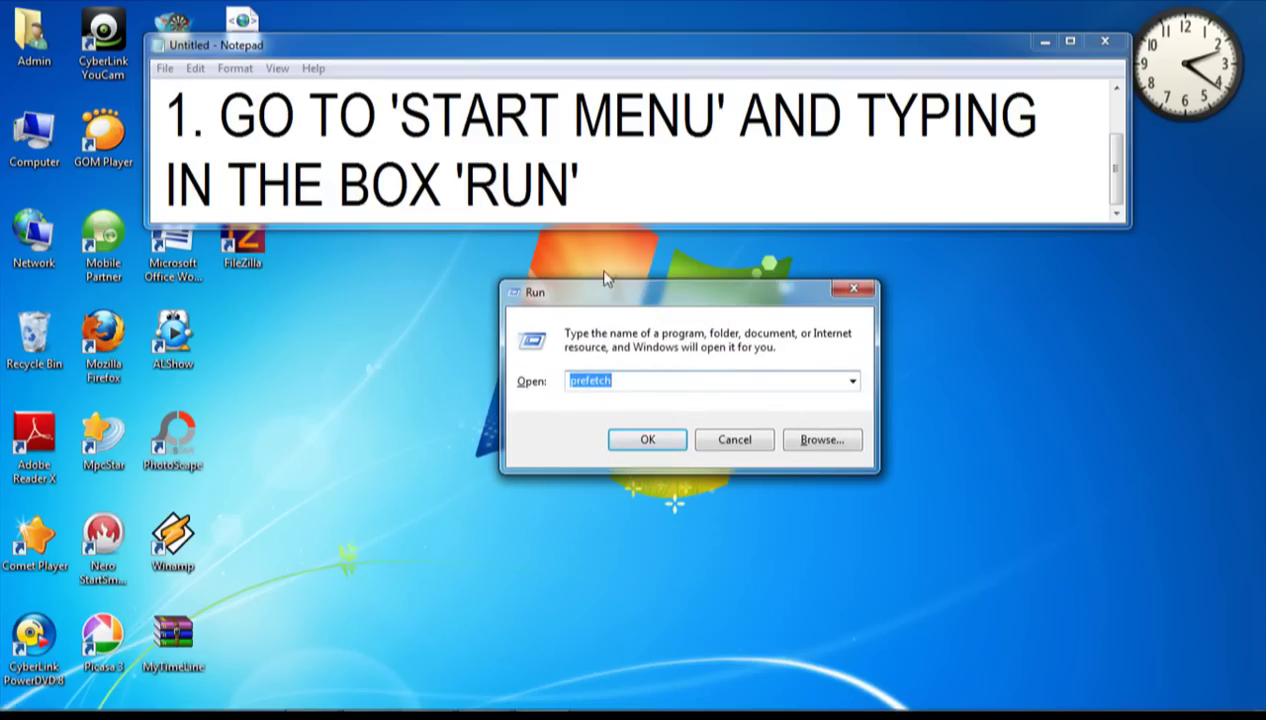
Step: Replace the first instruction below the heading with "2. WHEN THE RUN BOX APPEAR, TYPE THE WORD 'prefetch'"
{"action": "left_click", "coordinate": [610, 189]}
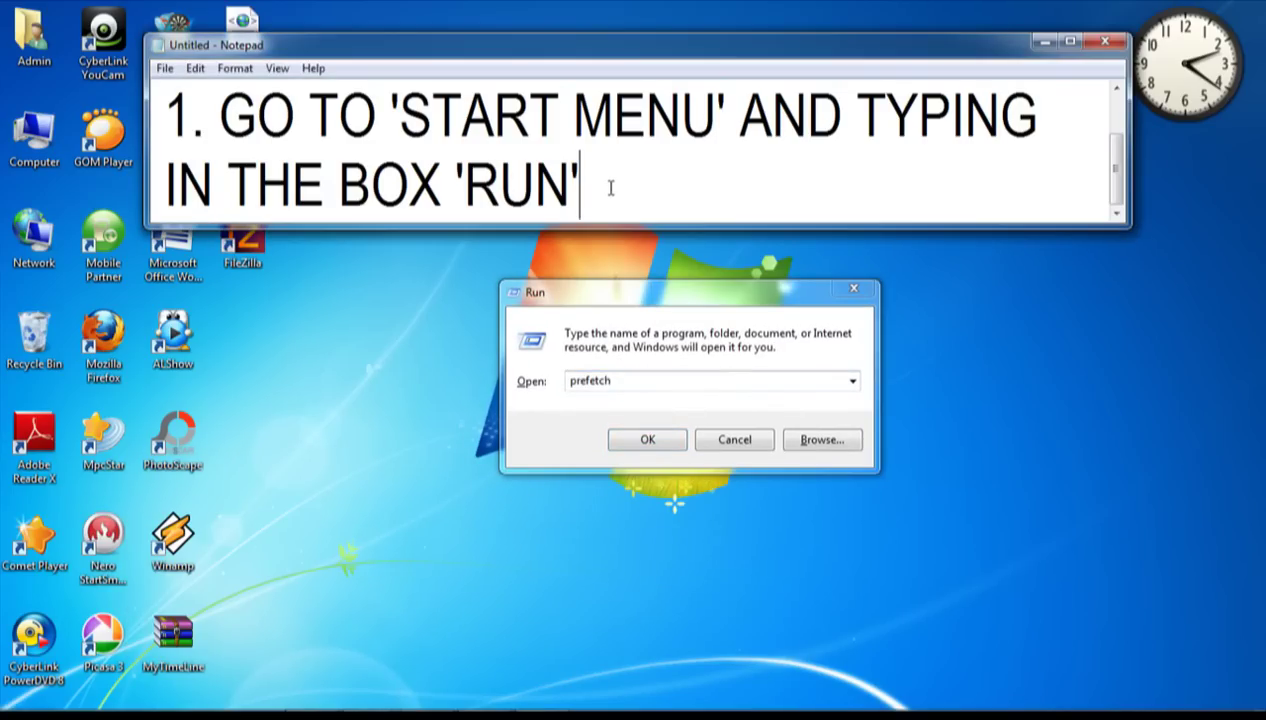
{"action": "left_click_drag", "start_coordinate": [557, 189], "coordinate": [165, 100]}
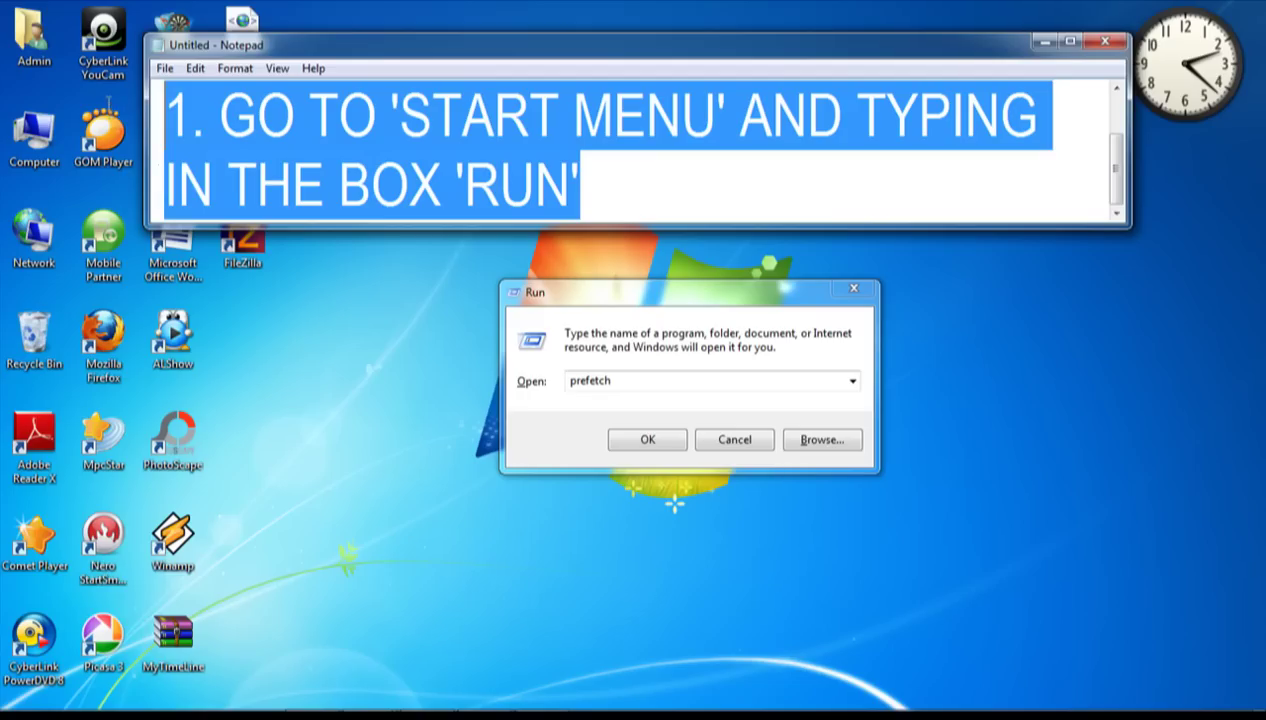
{"action": "type", "text": "how to clear cache or mess in your laptop? 2"}
{"action": "type", "text": "."}
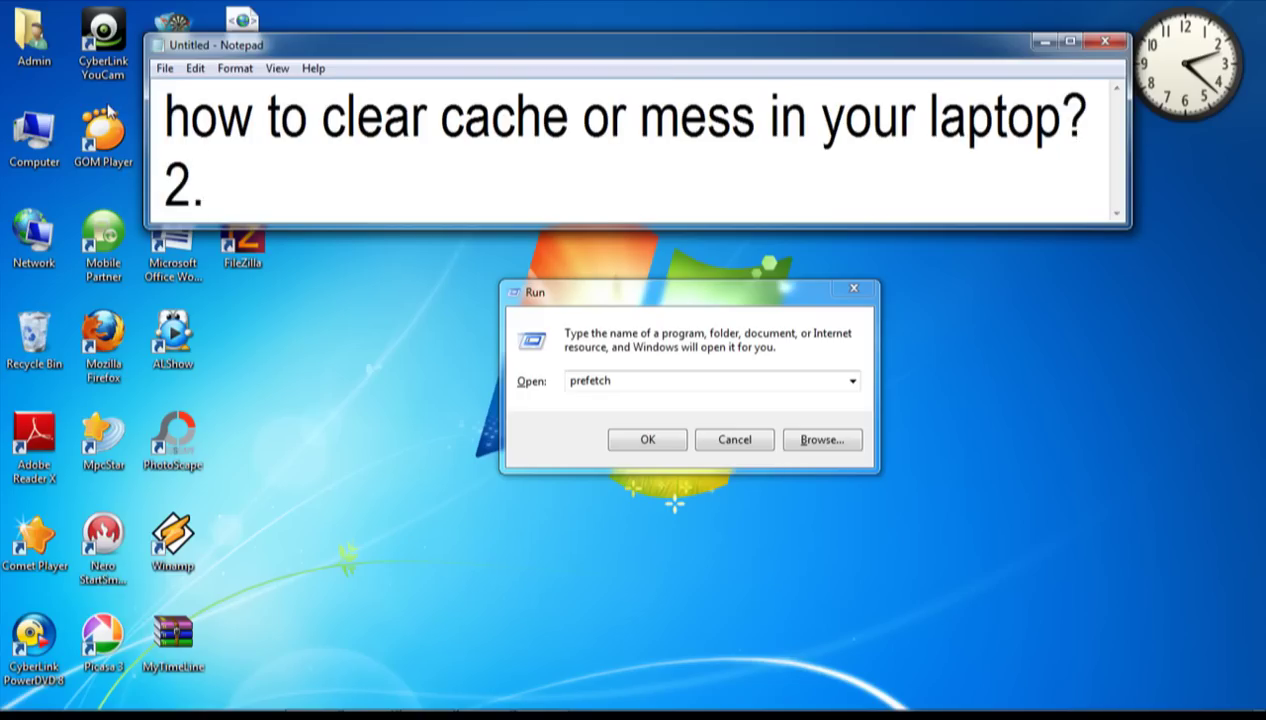
{"action": "type", "text": " WH"}
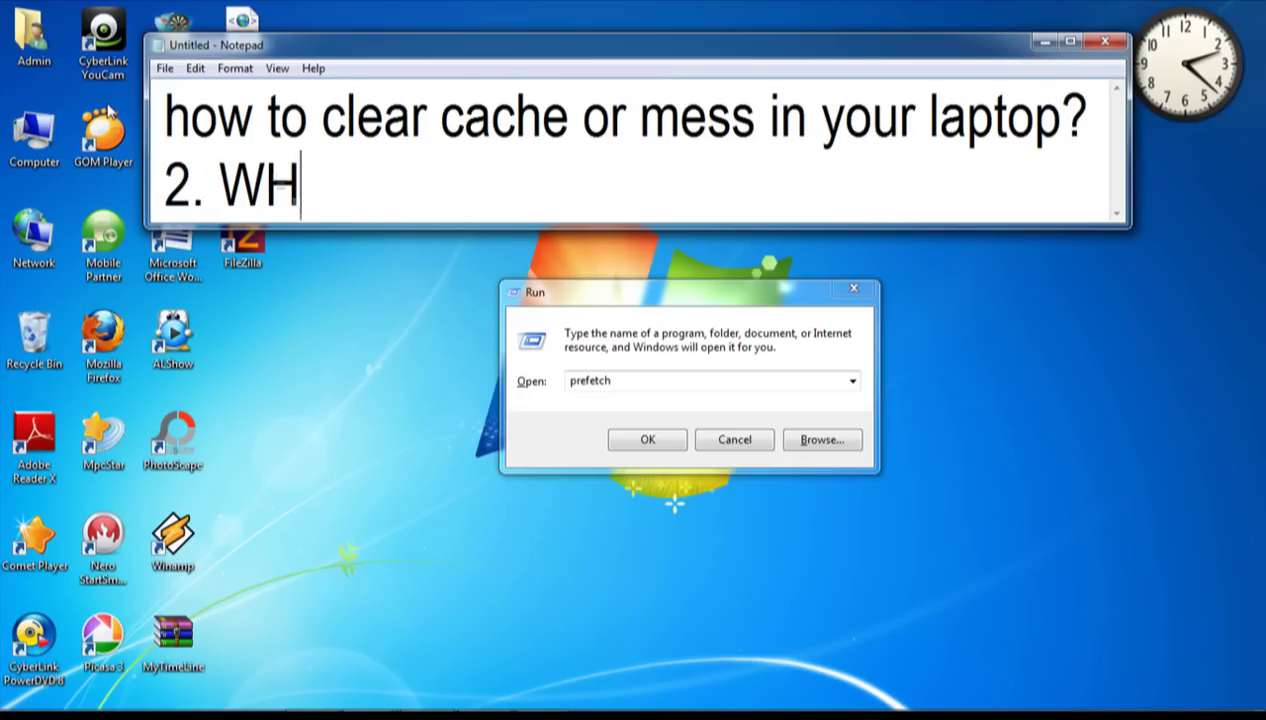
{"action": "type", "text": "EN THE "}
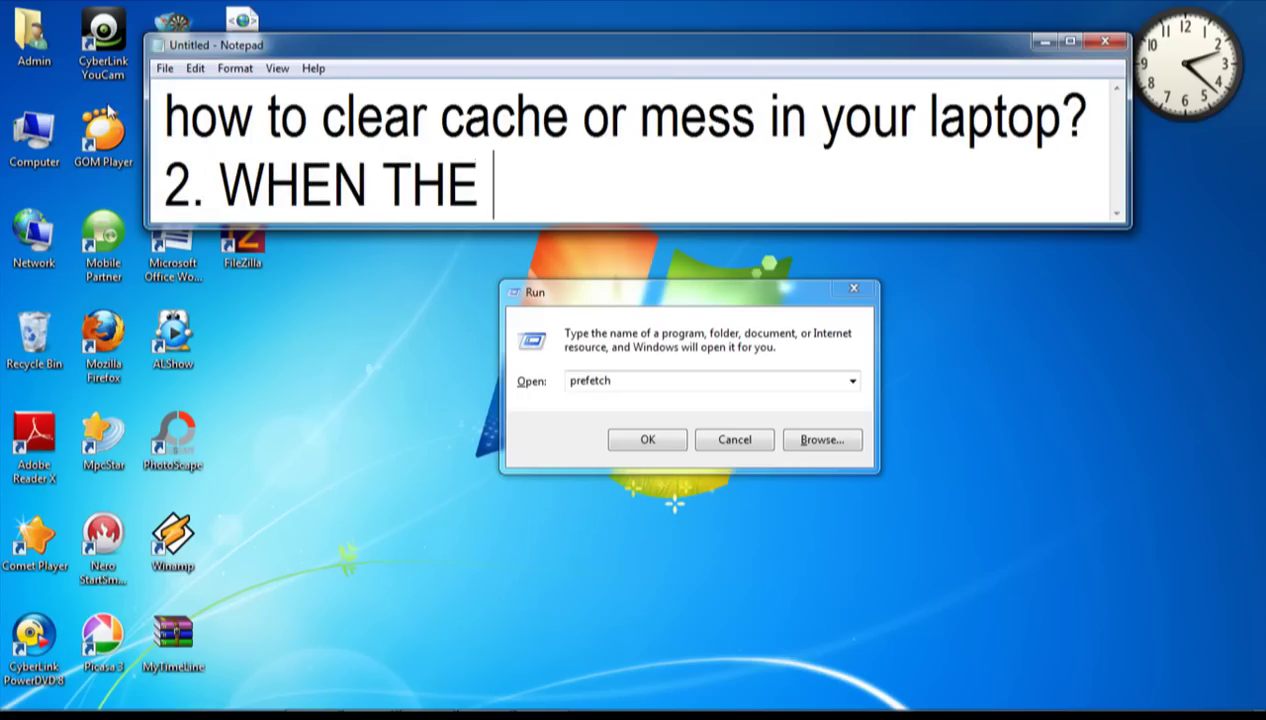
{"action": "type", "text": "RUN BOX"}
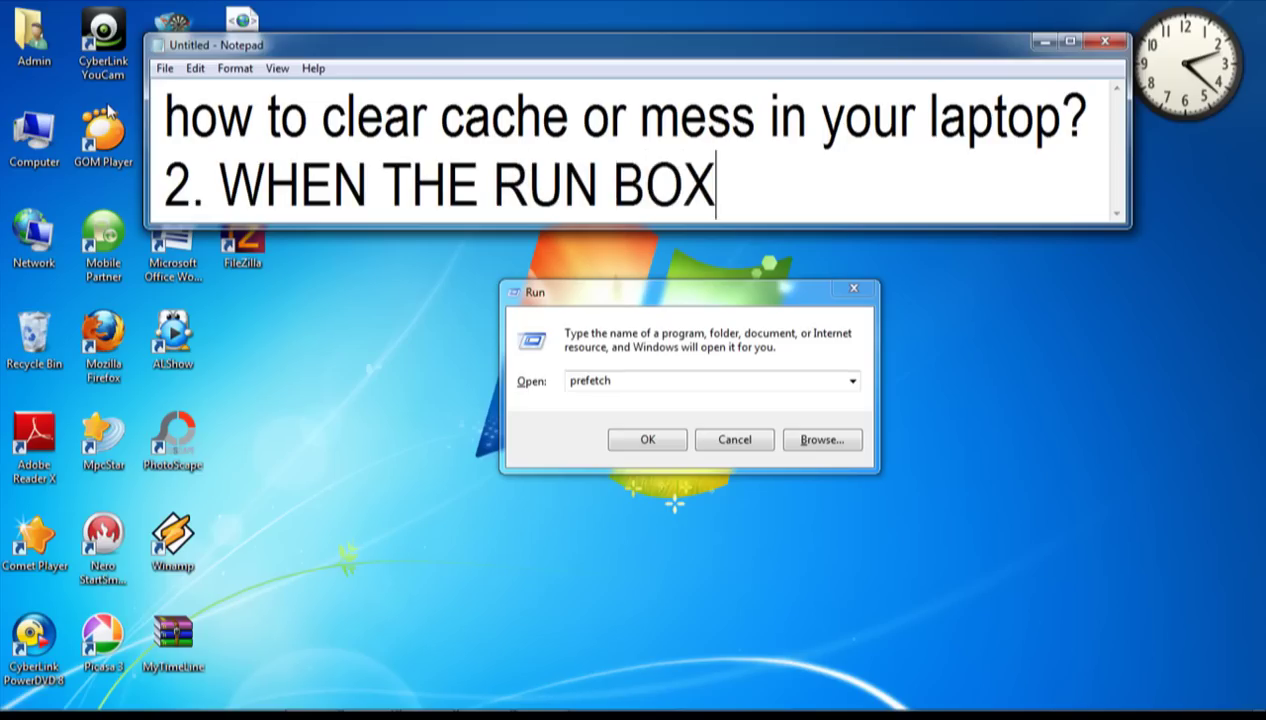
{"action": "type", "text": " APPEA"}
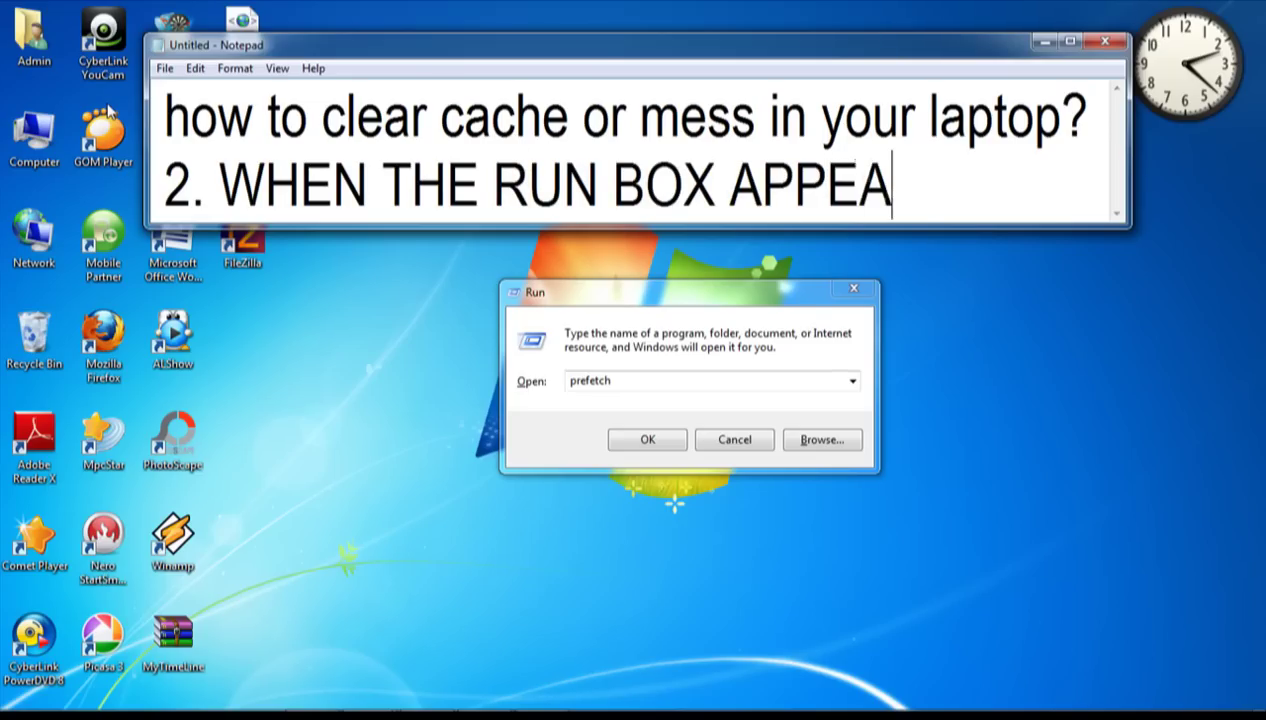
{"action": "type", "text": "R, T"}
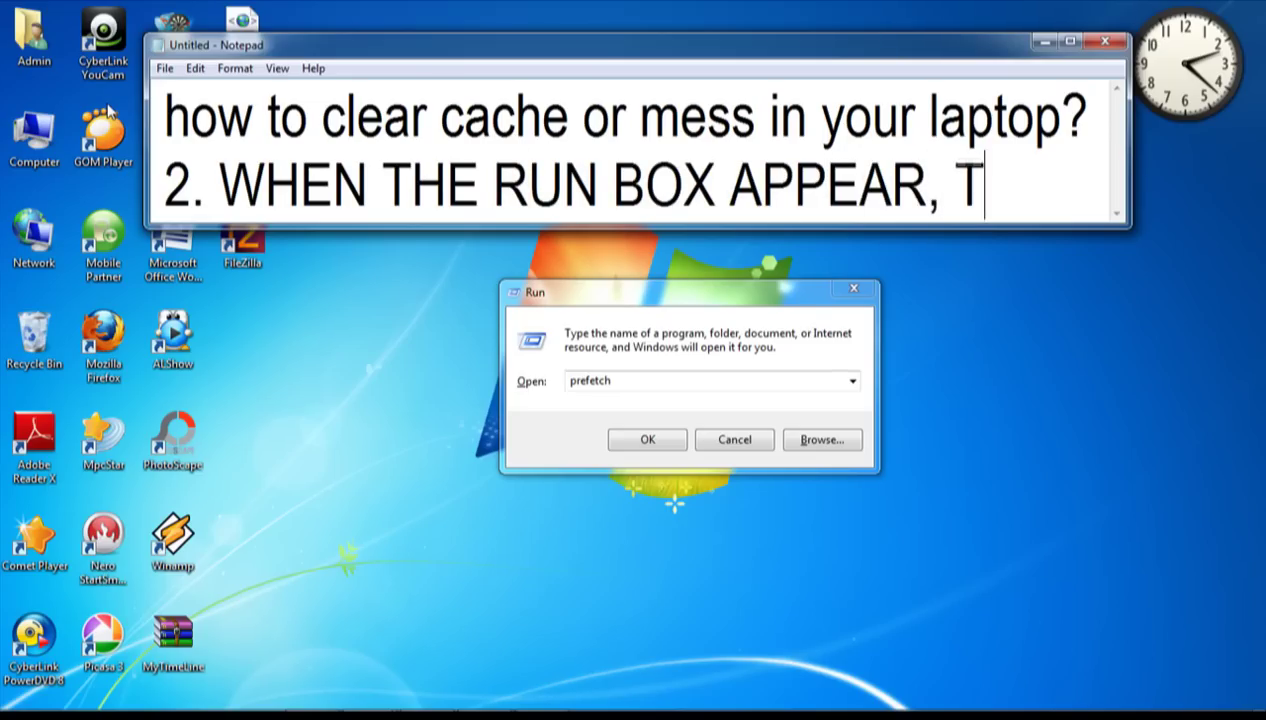
{"action": "type", "text": "YPE"}
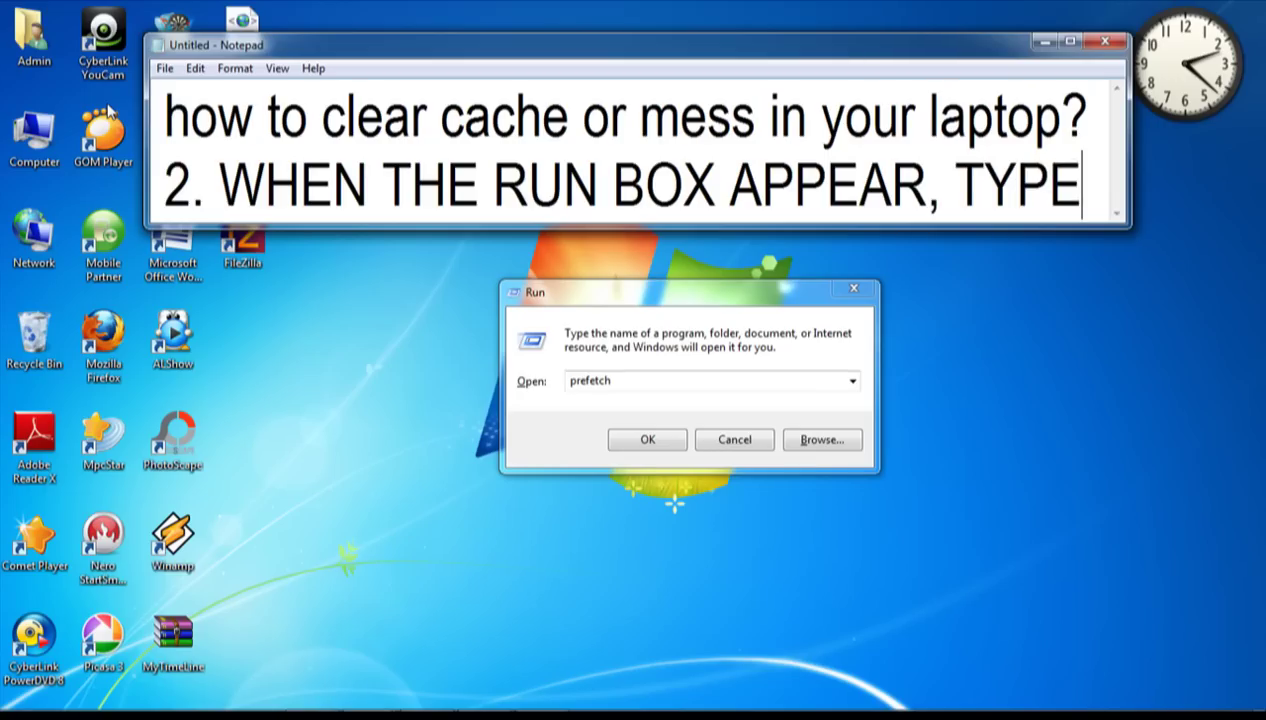
{"action": "type", "text": " THE"}
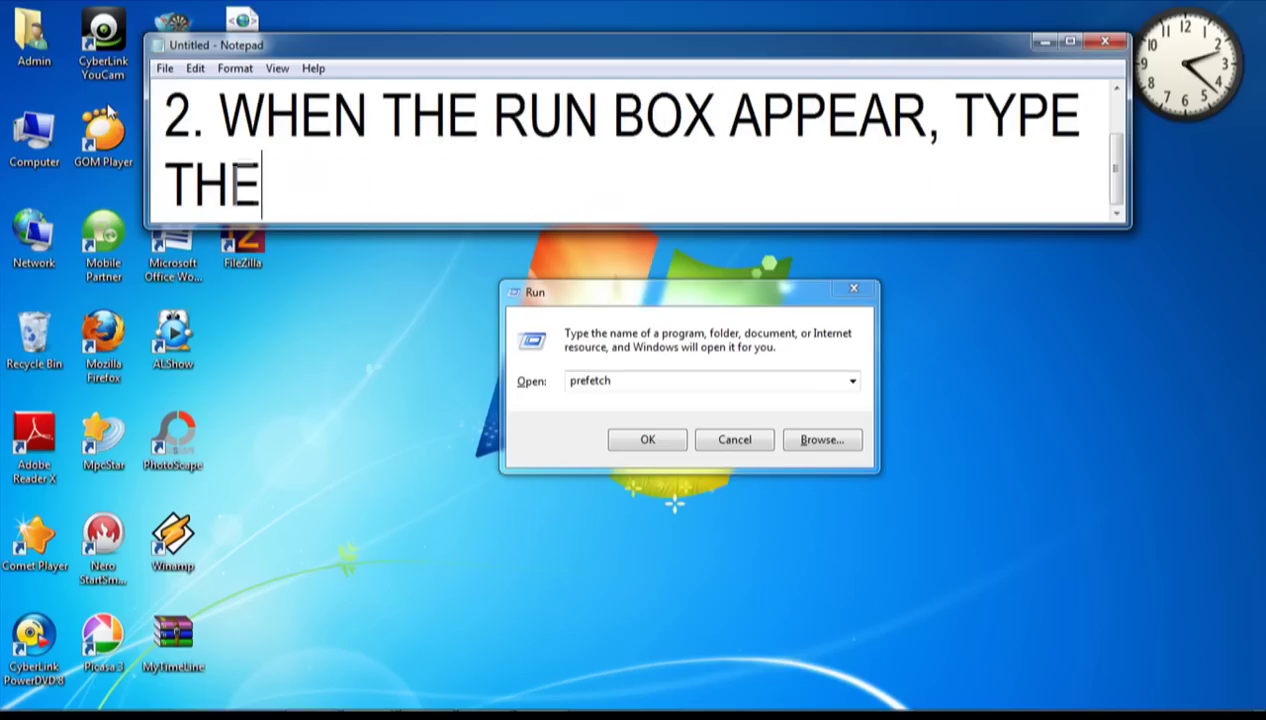
{"action": "type", "text": " WORD "}
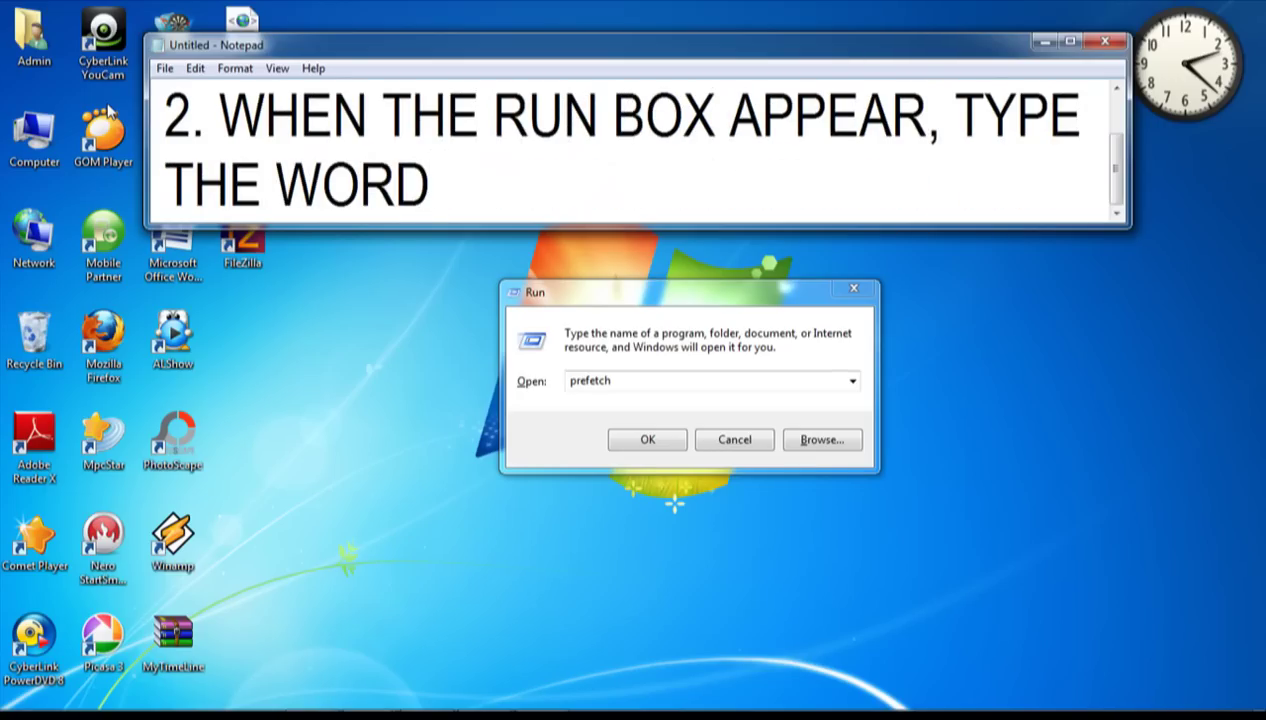
{"action": "type", "text": "'pre"}
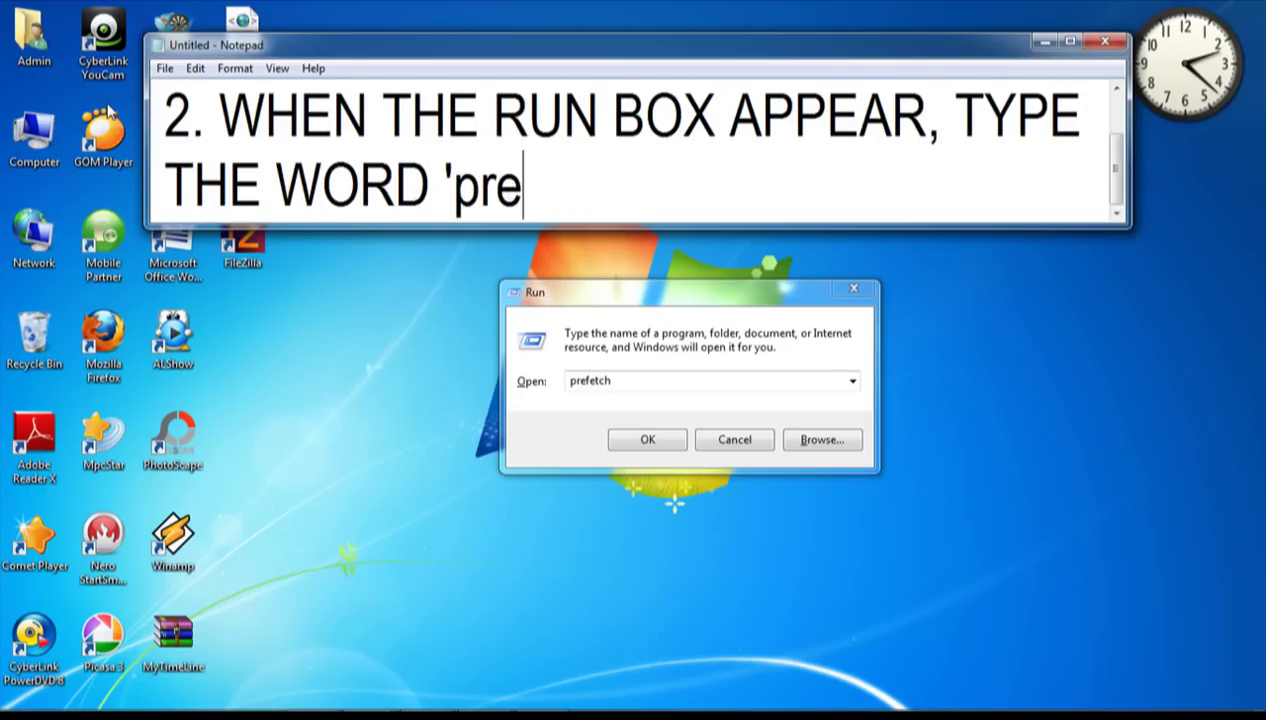
{"action": "type", "text": "fetch"}
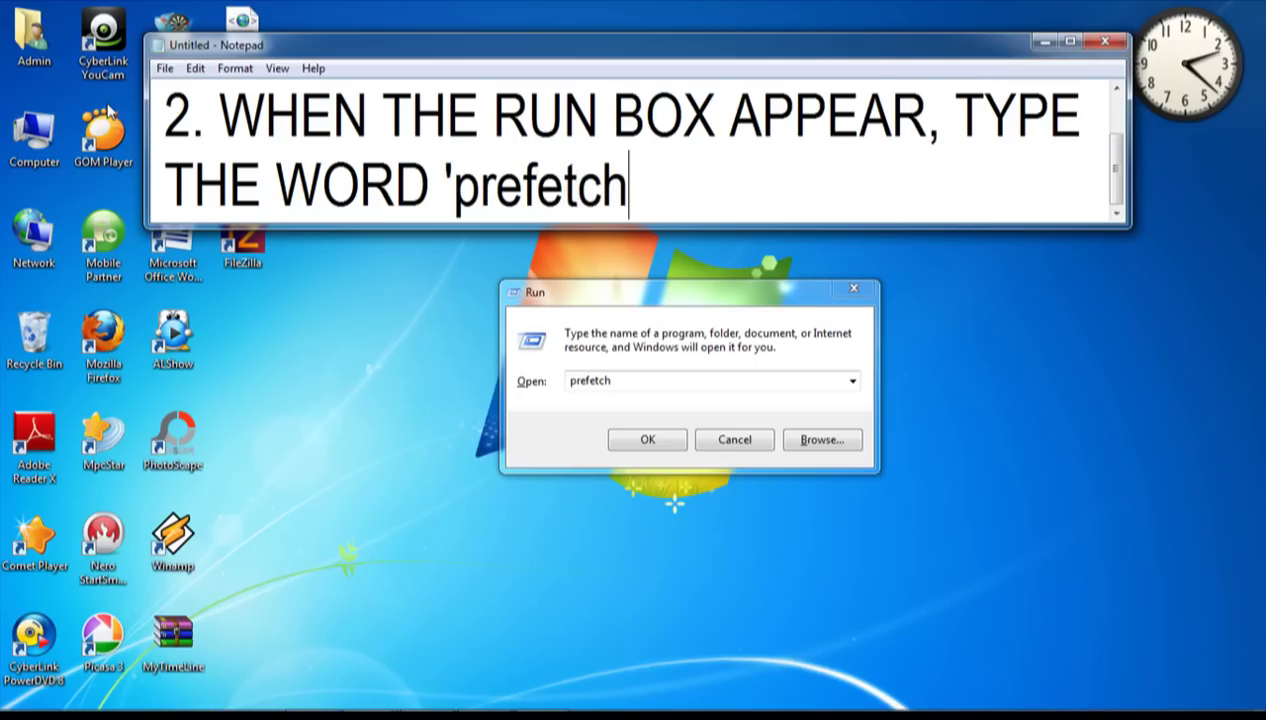
{"action": "type", "text": "'"}
Step: Enter "prefetch" in the Run dialog and run it to open the Prefetch folder
{"action": "left_click", "coordinate": [627, 378]}
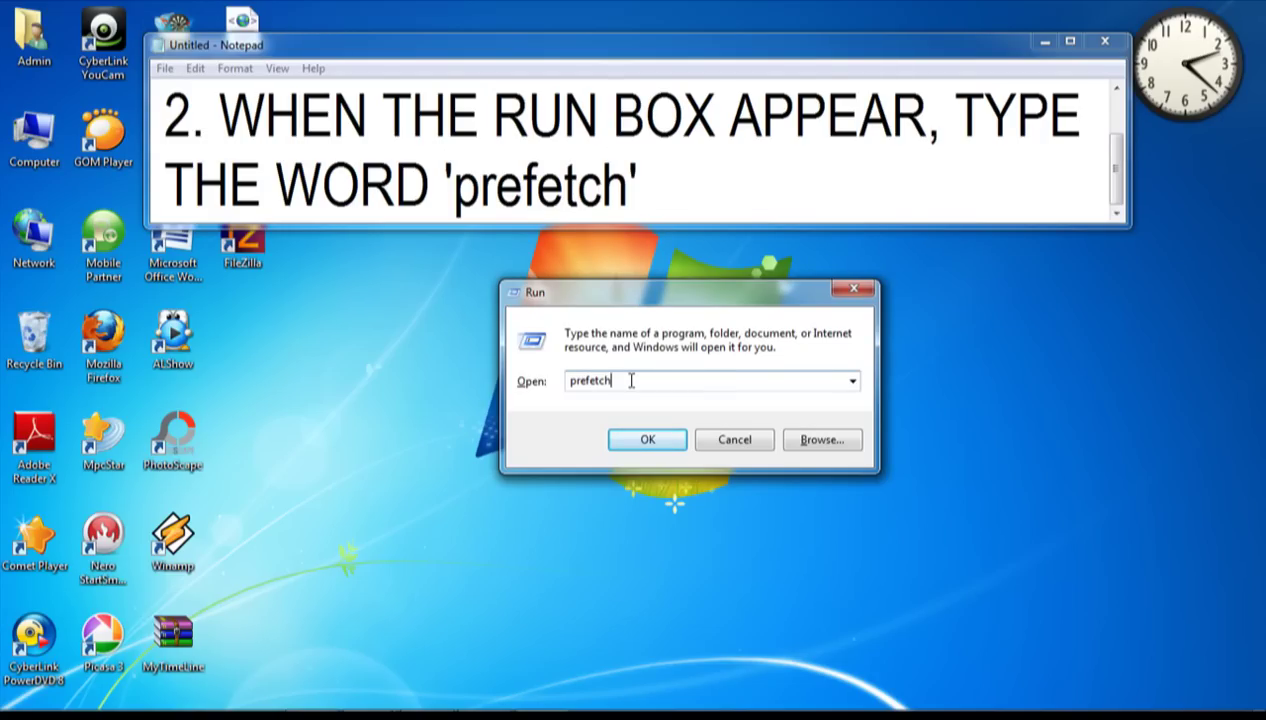
{"action": "left_click_drag", "start_coordinate": [621, 382], "coordinate": [482, 387]}
{"action": "type", "text": "prefetch"}
{"action": "left_click", "coordinate": [645, 442]}
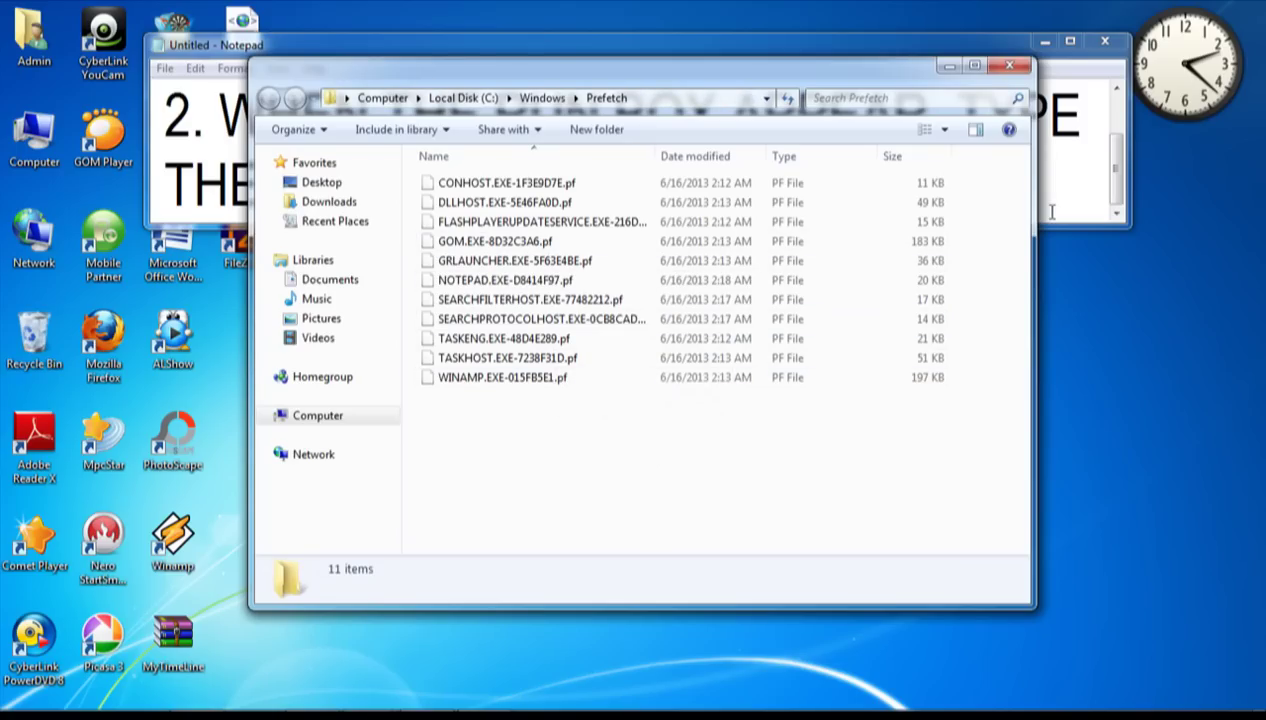
Step: Return to the untitled note and write "3. Select all and press Del button" a few lines below the second instruction
{"action": "left_click", "coordinate": [1085, 178]}
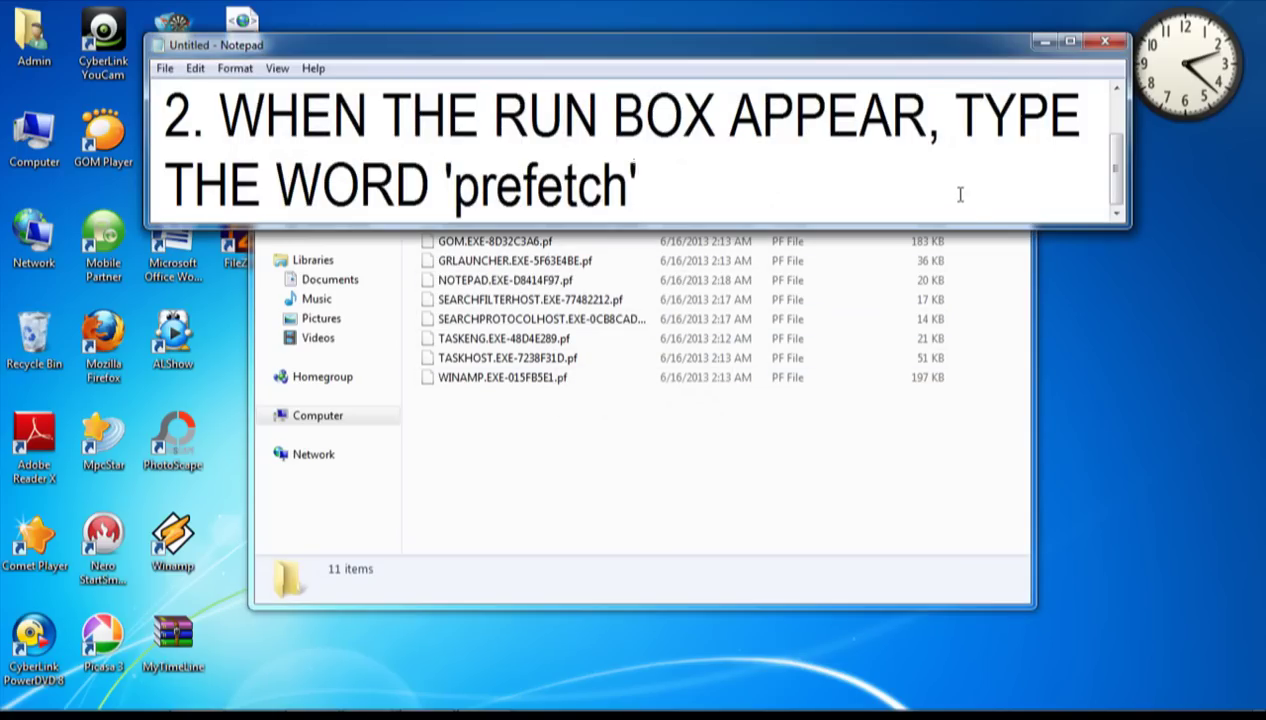
{"action": "key", "text": "Down"}
{"action": "key", "text": "Down"}
{"action": "key", "text": "Down"}
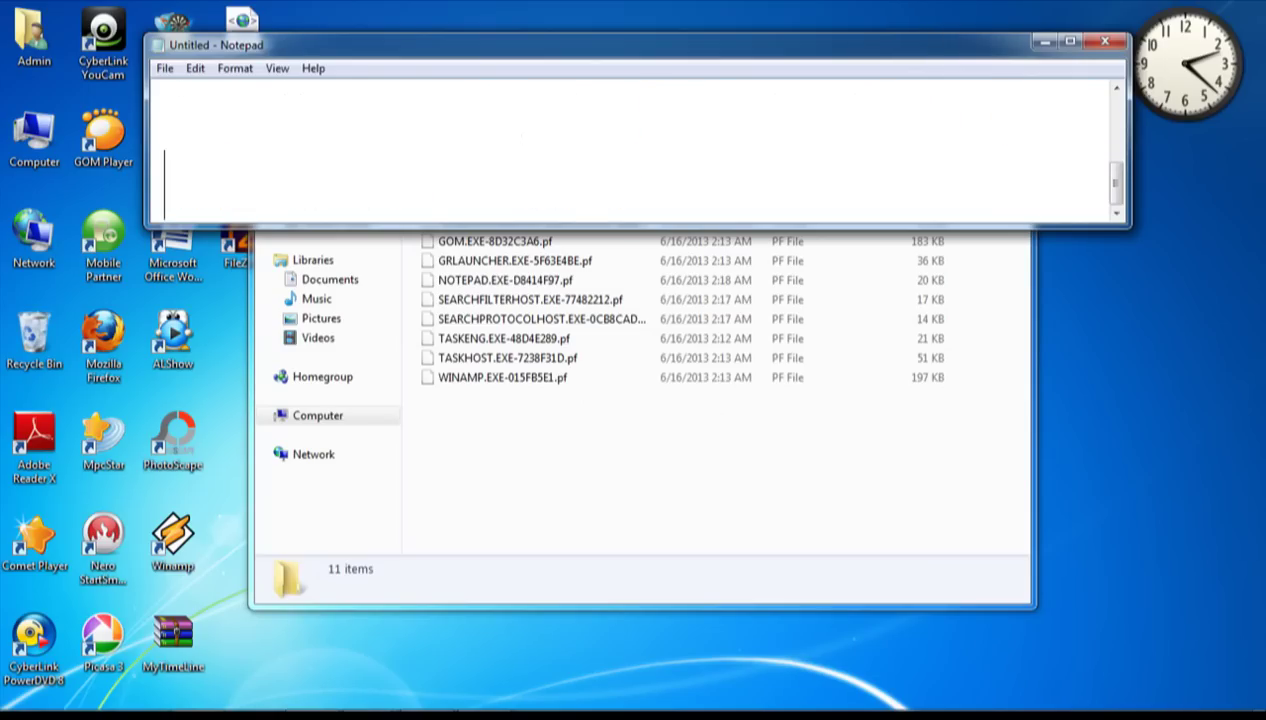
{"action": "type", "text": "3. "}
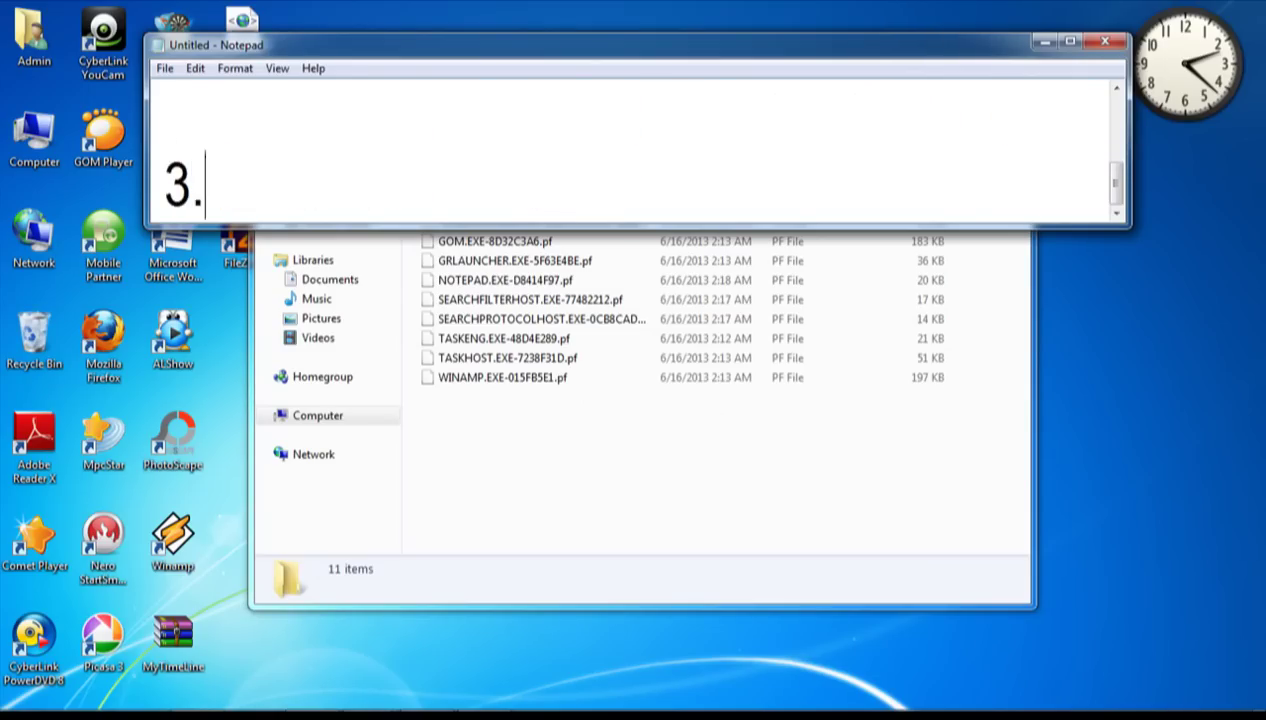
{"action": "type", "text": "Sele"}
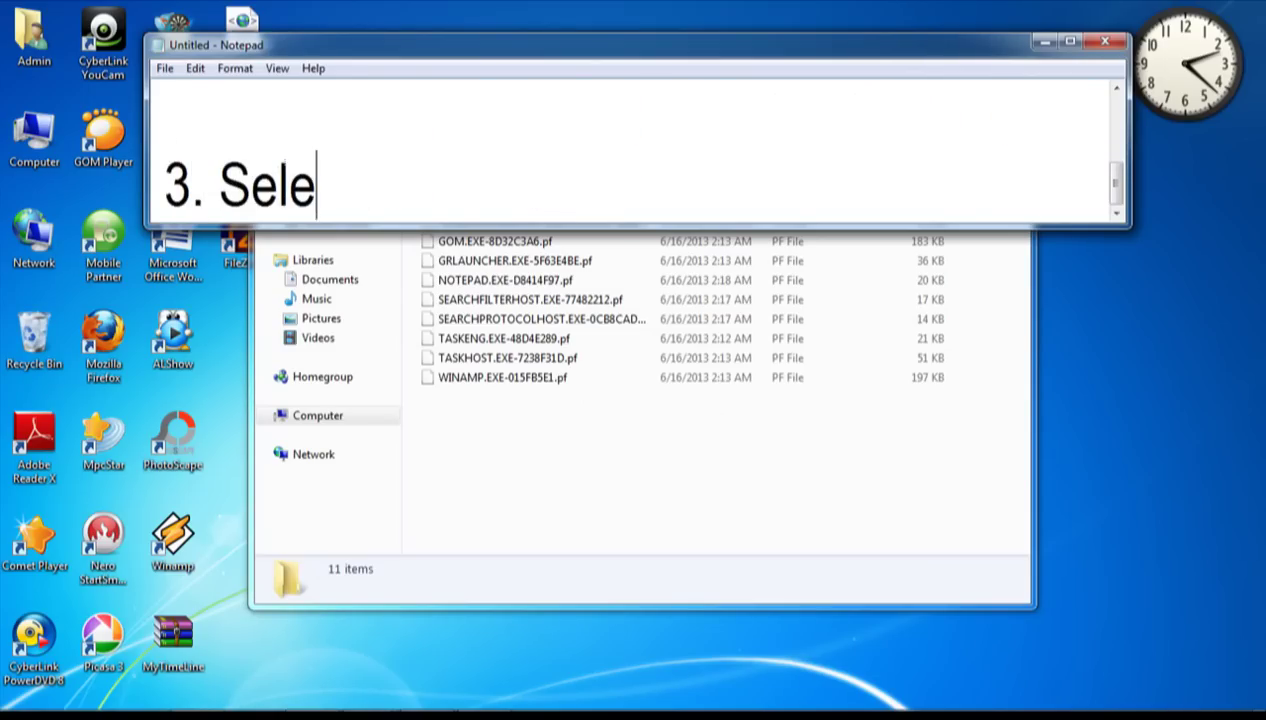
{"action": "type", "text": "ct a"}
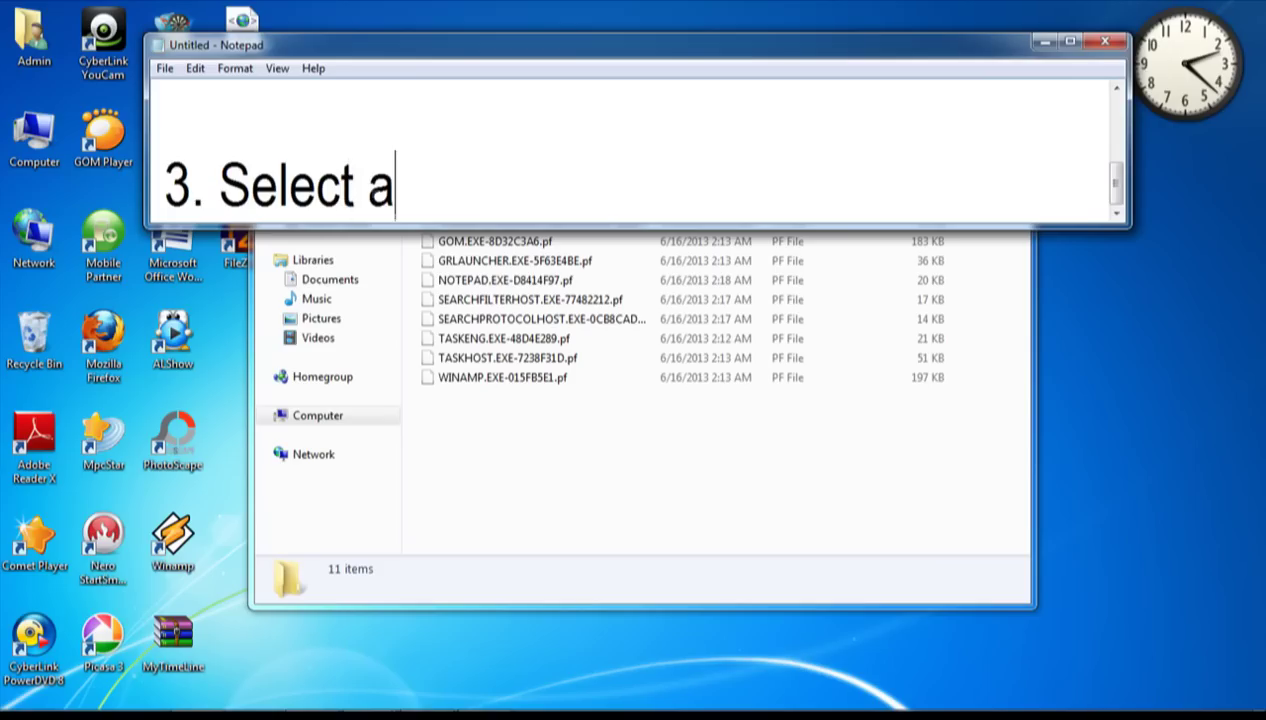
{"action": "type", "text": "ll an"}
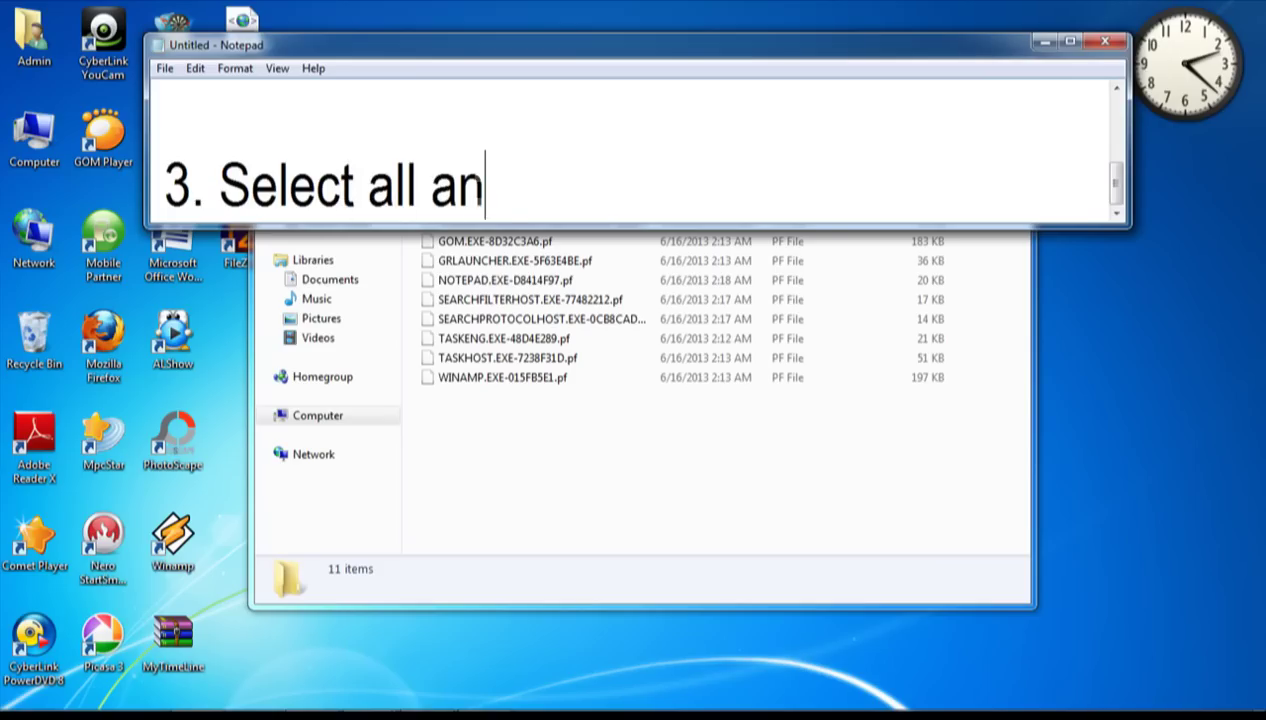
{"action": "type", "text": "d pre"}
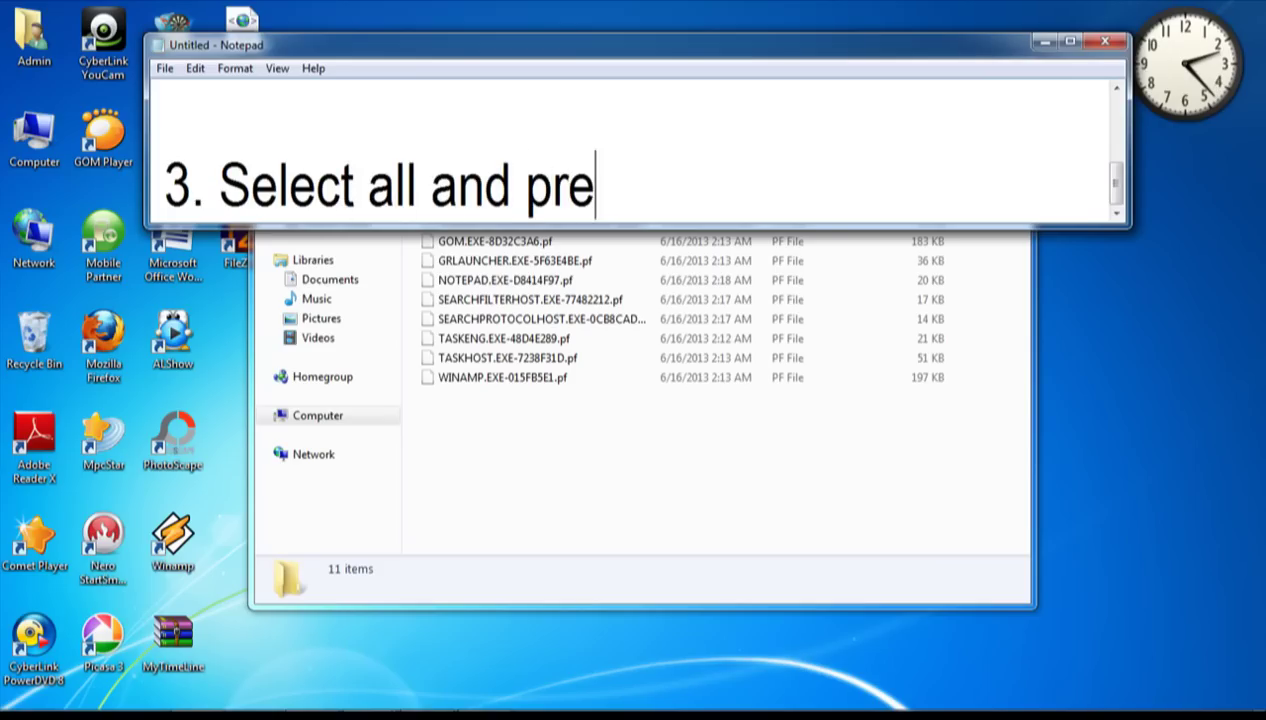
{"action": "type", "text": "ss De"}
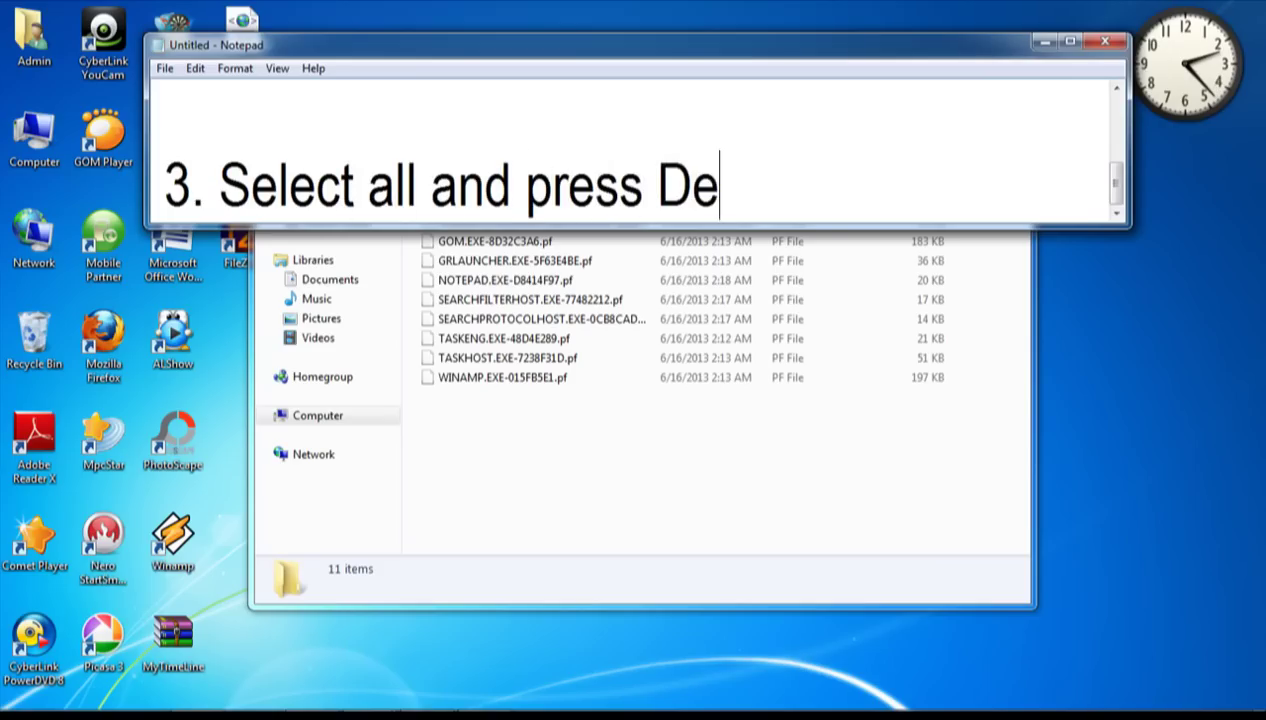
{"action": "type", "text": "l"}
{"action": "type", "text": " button"}
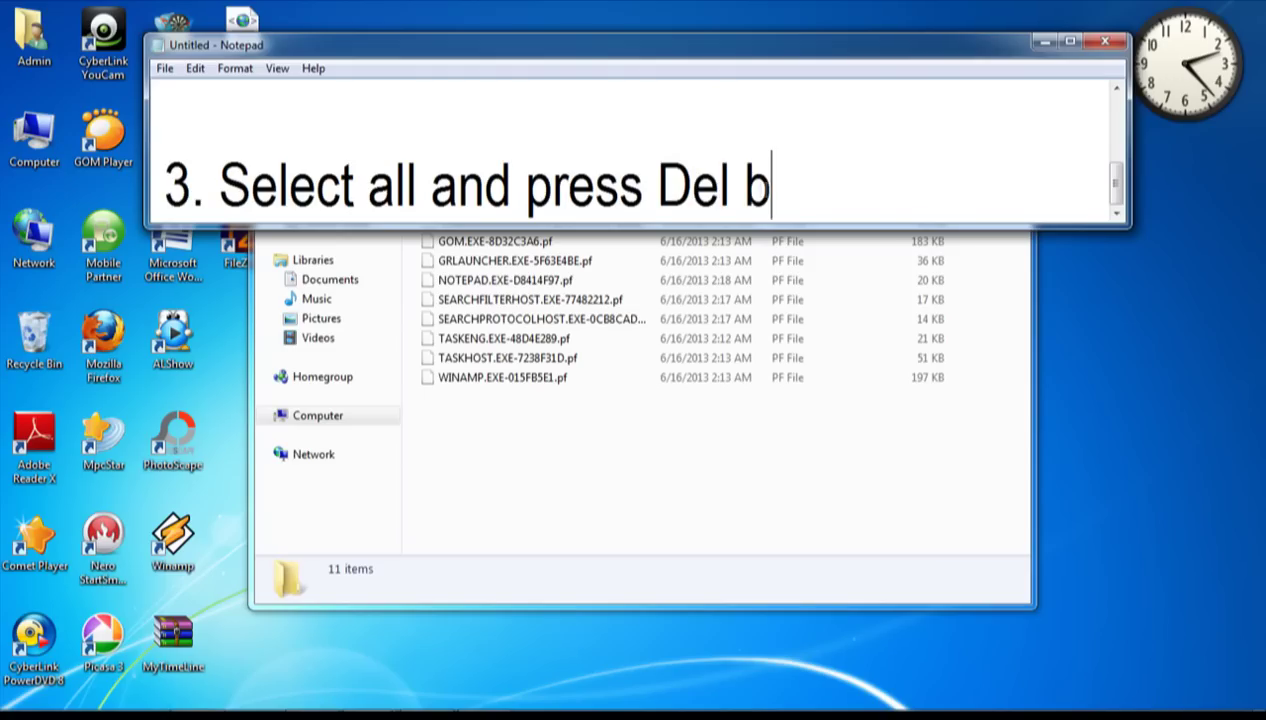
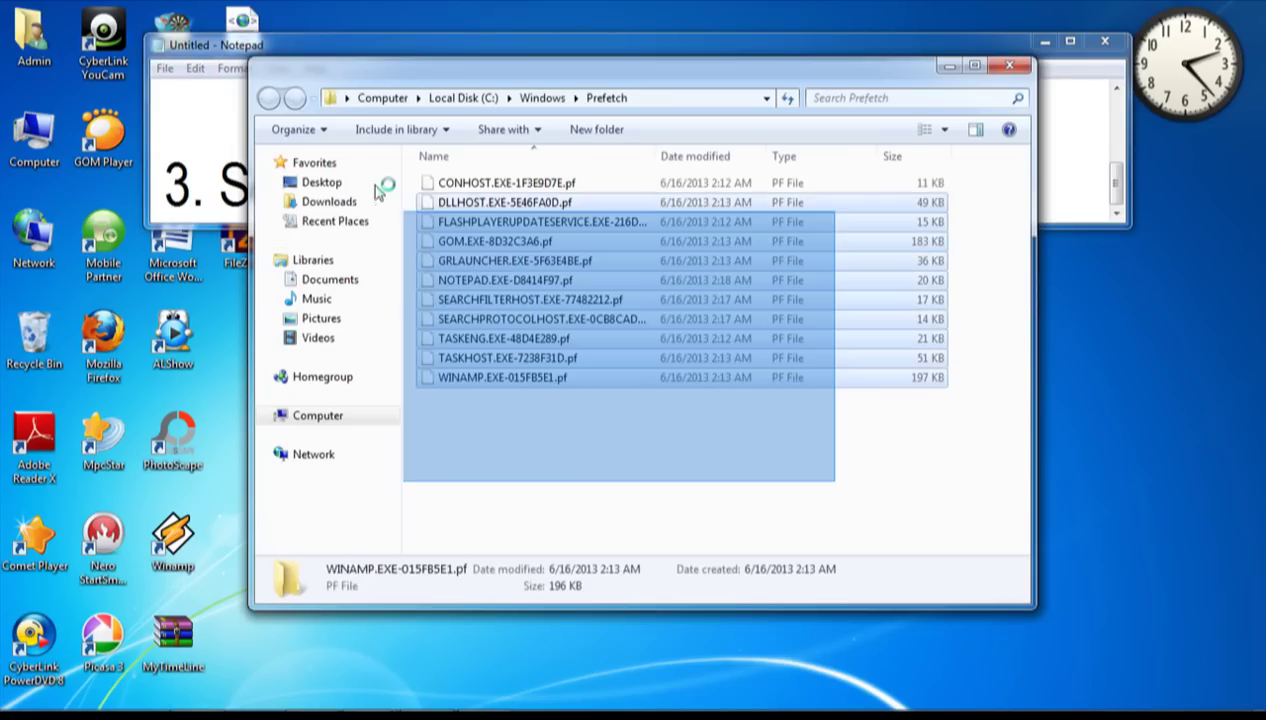
Step: Move all files in the Prefetch folder to the Recycle Bin, including the recreated DLLHOST file, and close the folder window
{"action": "left_click_drag", "start_coordinate": [380, 190], "coordinate": [381, 170]}
{"action": "key", "text": "Delete"}
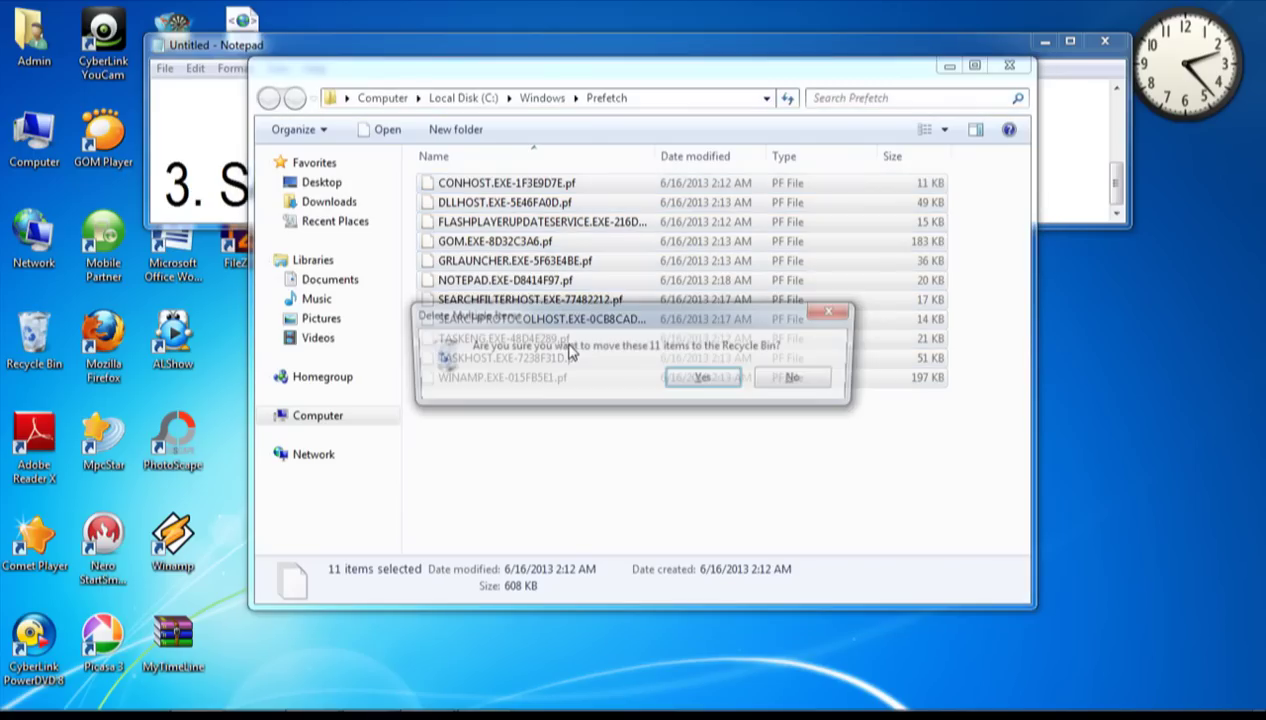
{"action": "key", "text": "Return"}
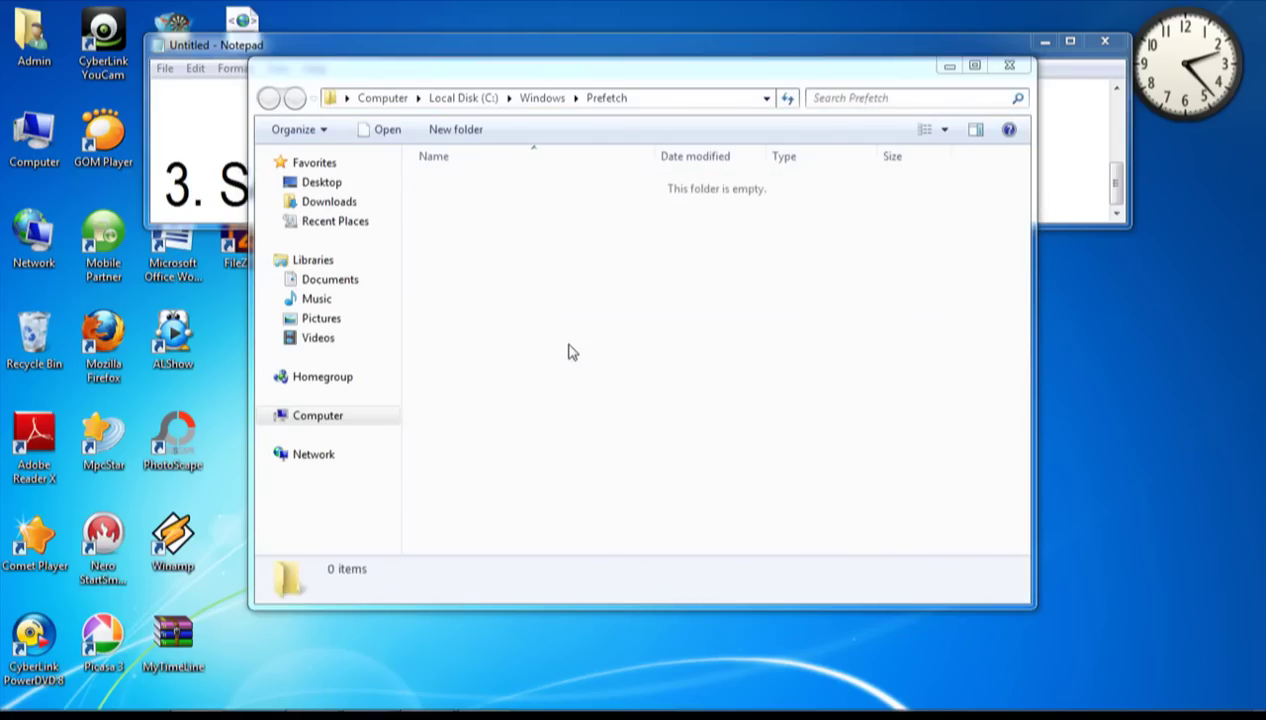
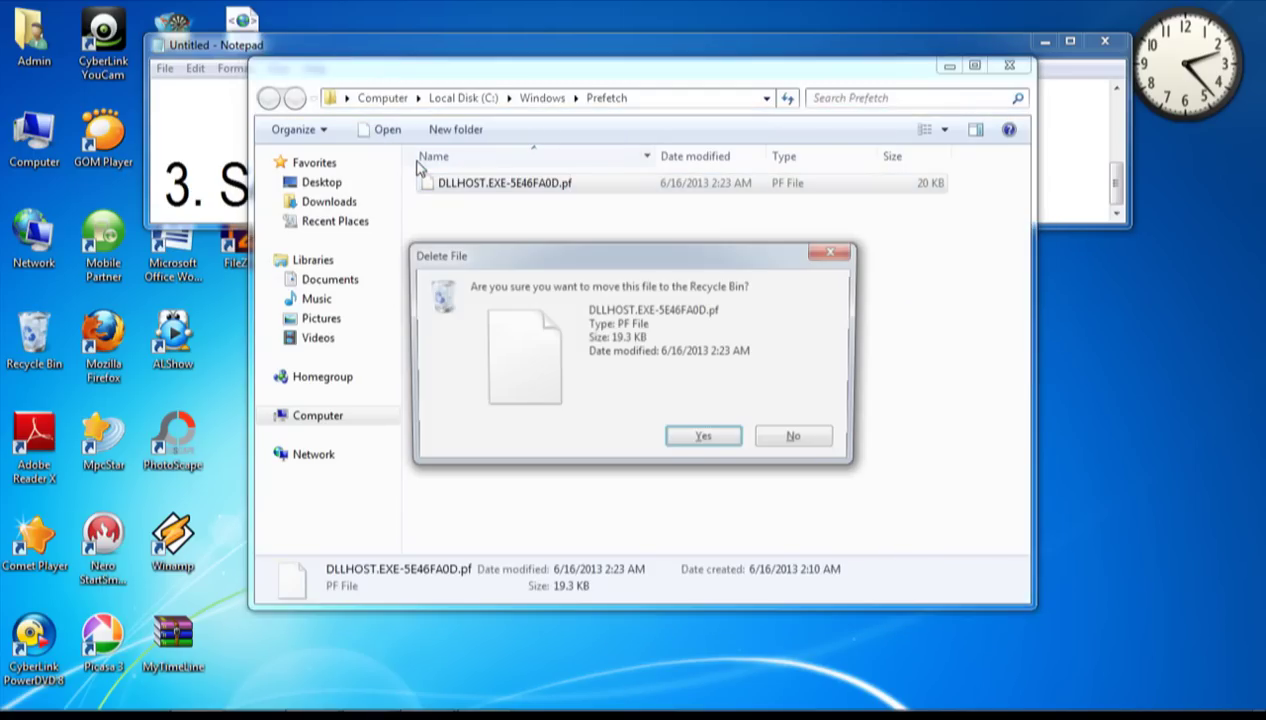
{"action": "left_click", "coordinate": [705, 441]}
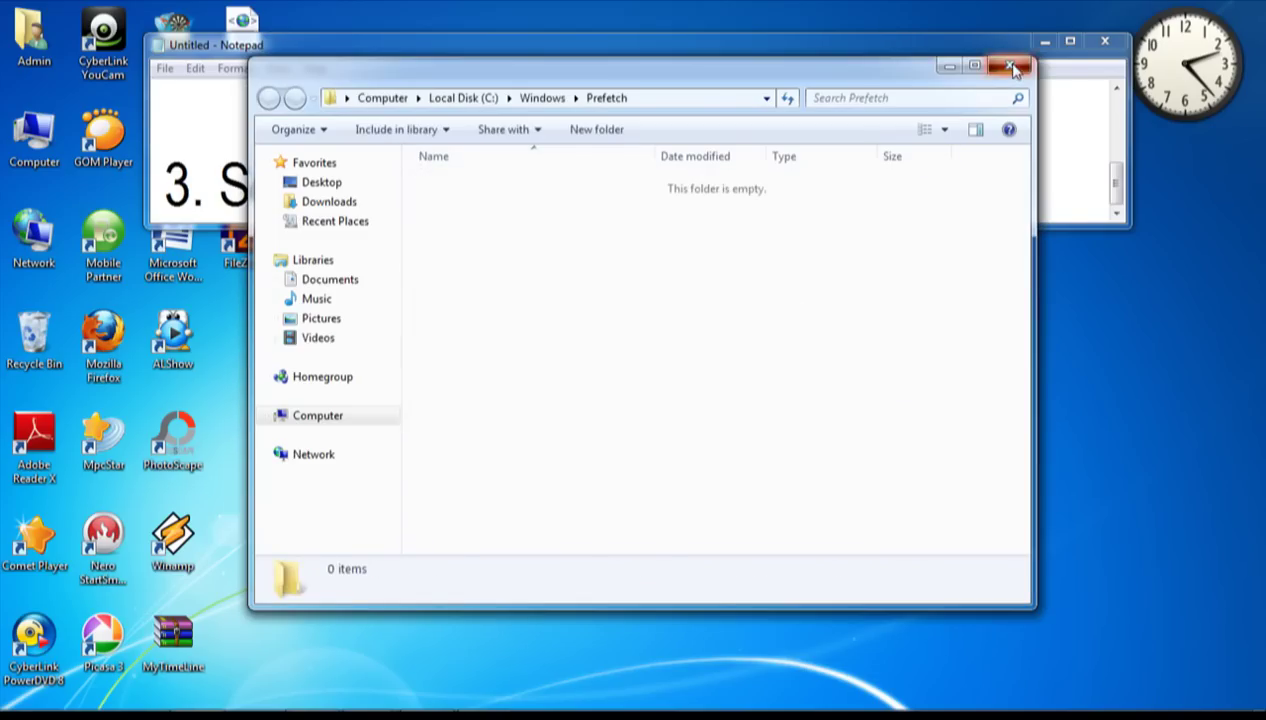
{"action": "left_click", "coordinate": [1009, 62]}
Step: Write "FINISH." on a new line below the third instruction in the note
{"action": "key", "text": "Return"}
{"action": "type", "text": "FINI"}
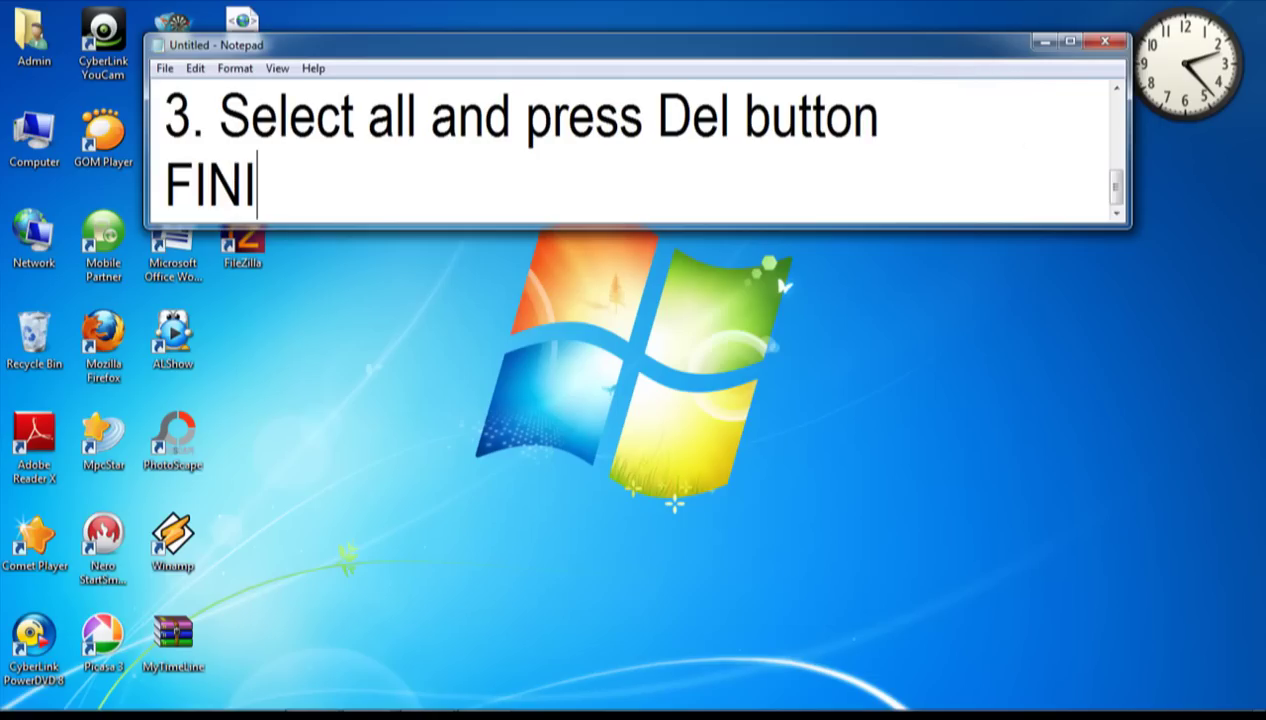
{"action": "type", "text": "SH."}
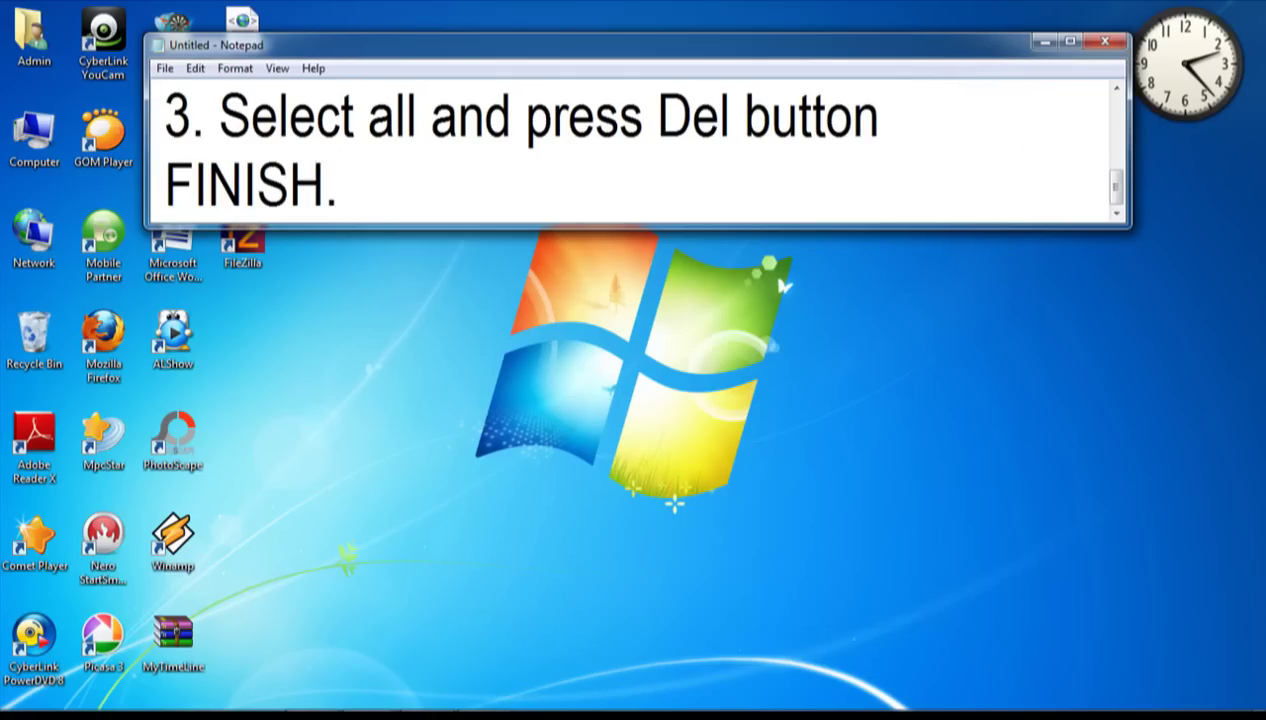
Step: Write "why we do thi??" a few lines below "FINISH." and start a new line after it
{"action": "key", "text": "Return"}
{"action": "key", "text": "ctrl+a"}
{"action": "key", "text": "Delete"}
{"action": "type", "text": "wHY"}
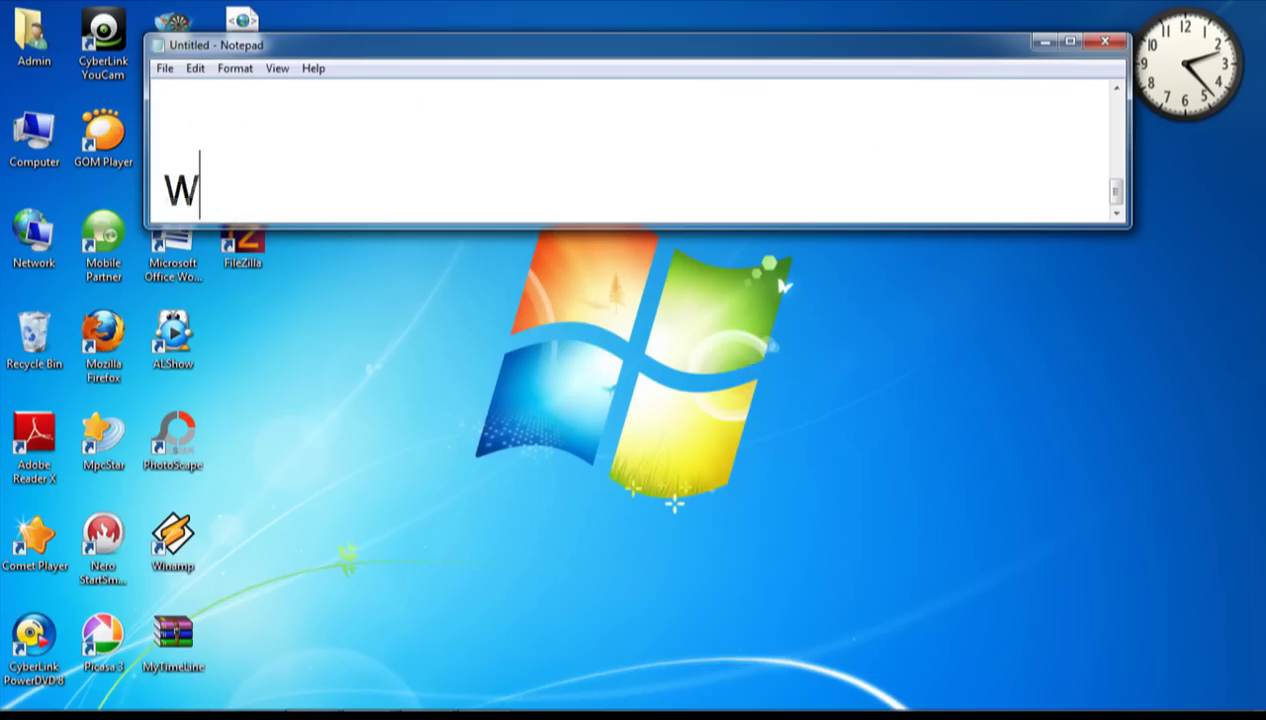
{"action": "key", "text": "BackSpace"}
{"action": "key", "text": "BackSpace"}
{"action": "type", "text": "hy we"}
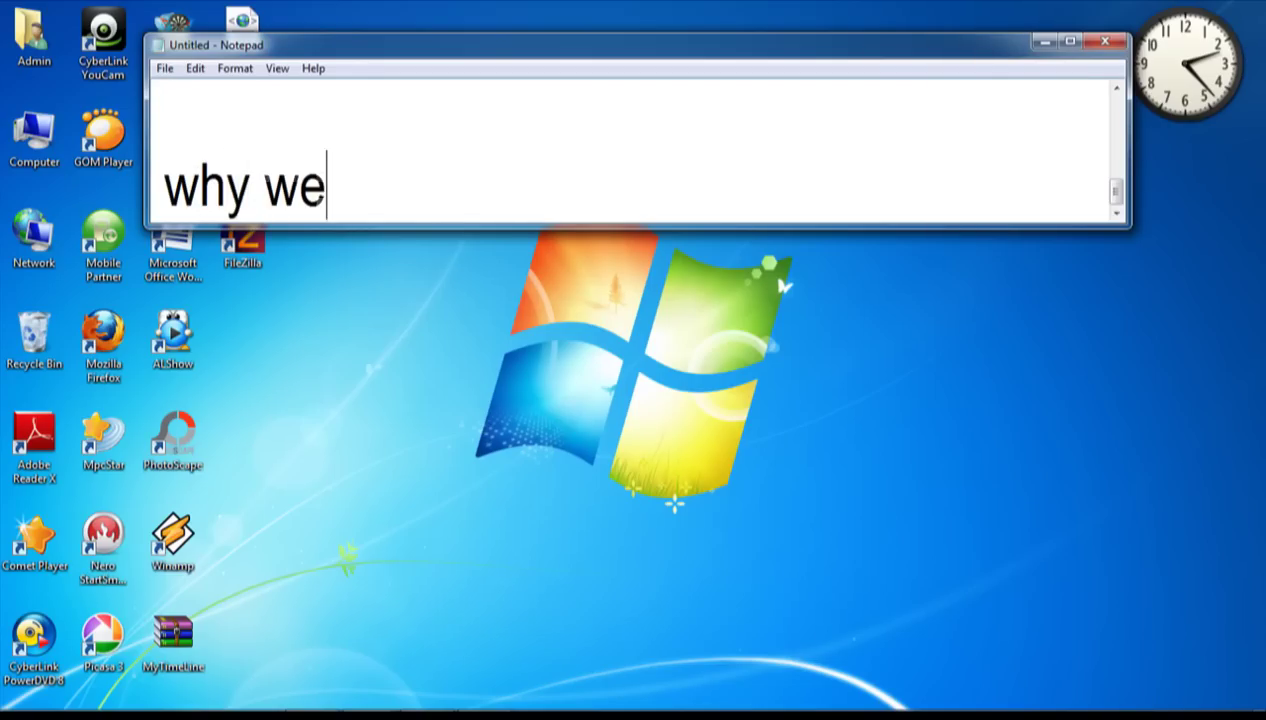
{"action": "type", "text": " do thi"}
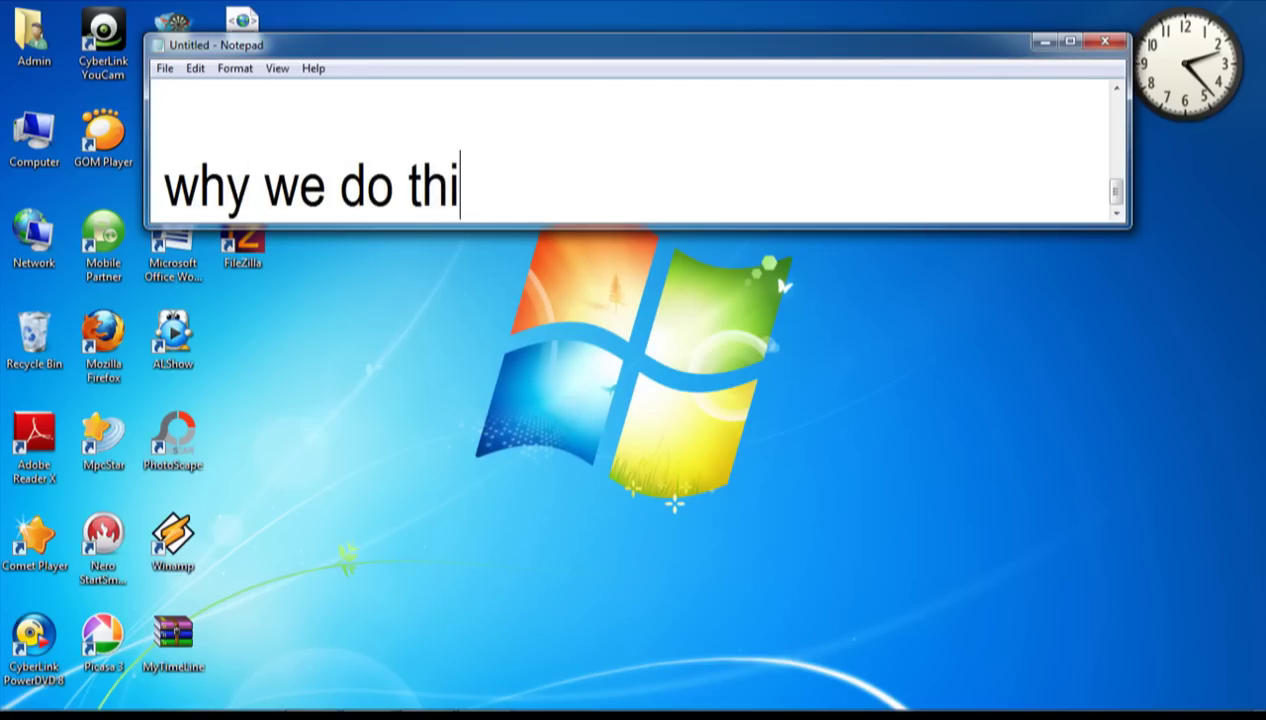
{"action": "type", "text": "??"}
{"action": "key", "text": "Return"}
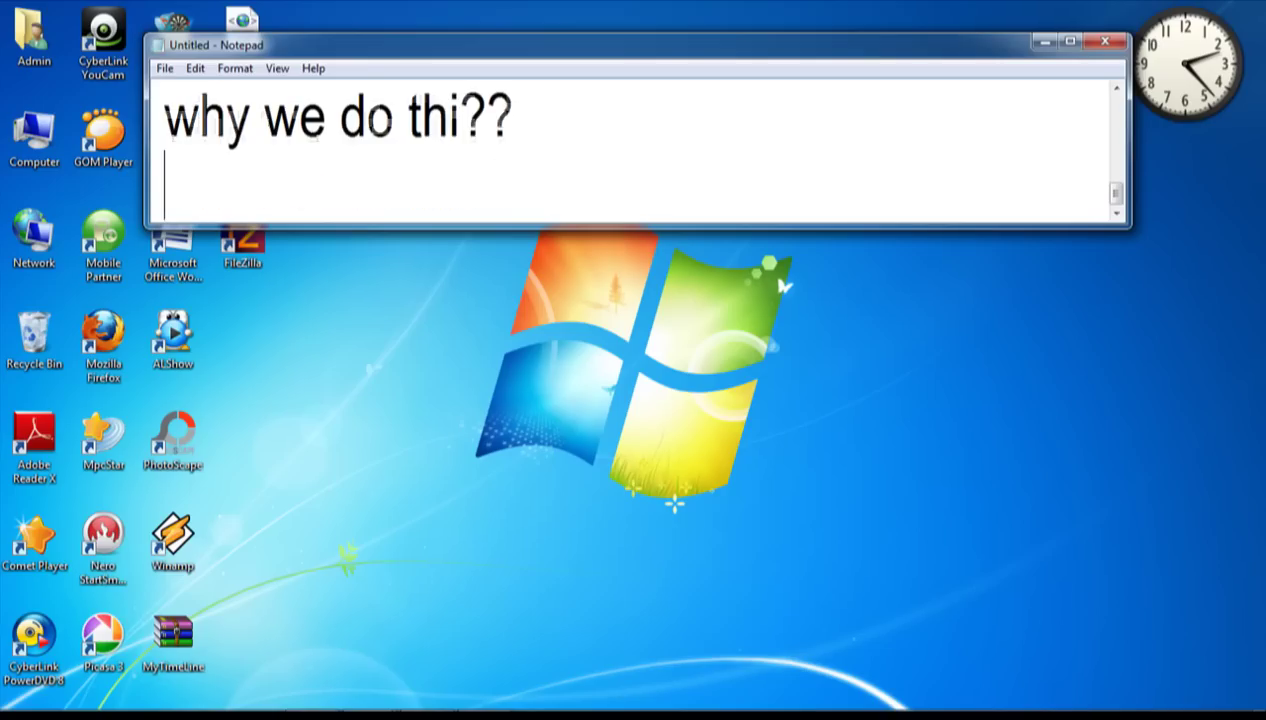
Step: Correct "thi" to "this" in the question so it reads "why we do this??"
{"action": "key", "text": "Left"}
{"action": "key", "text": "Left"}
{"action": "key", "text": "Left"}
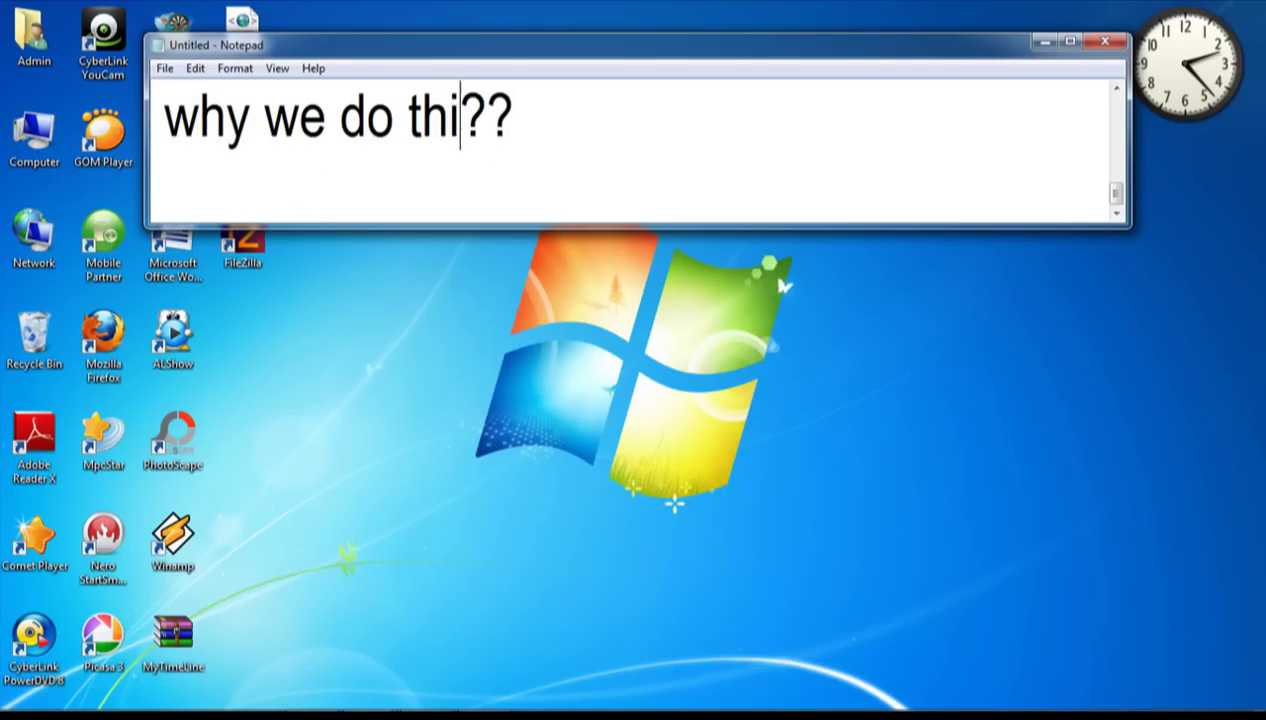
{"action": "type", "text": "s"}
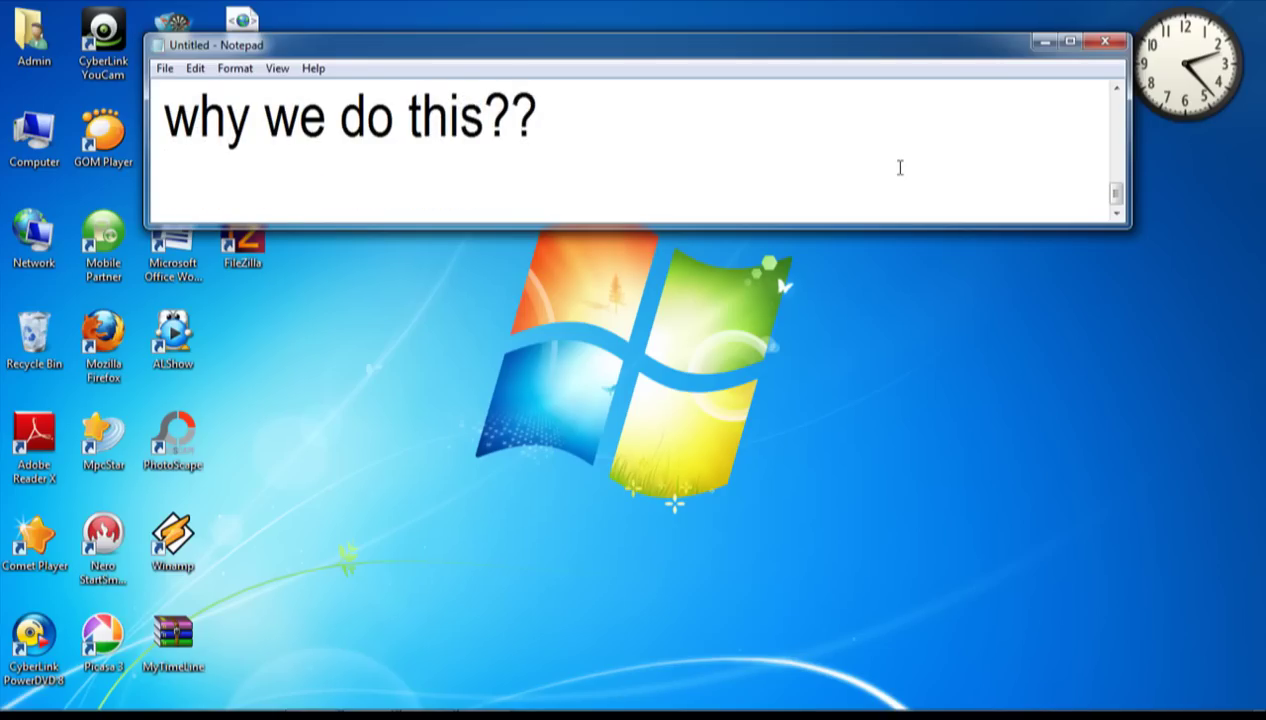
Step: Write the first reason, "1. to avoid OUTSIDE HACKS easily", on the line below the question
{"action": "type", "text": "1. t"}
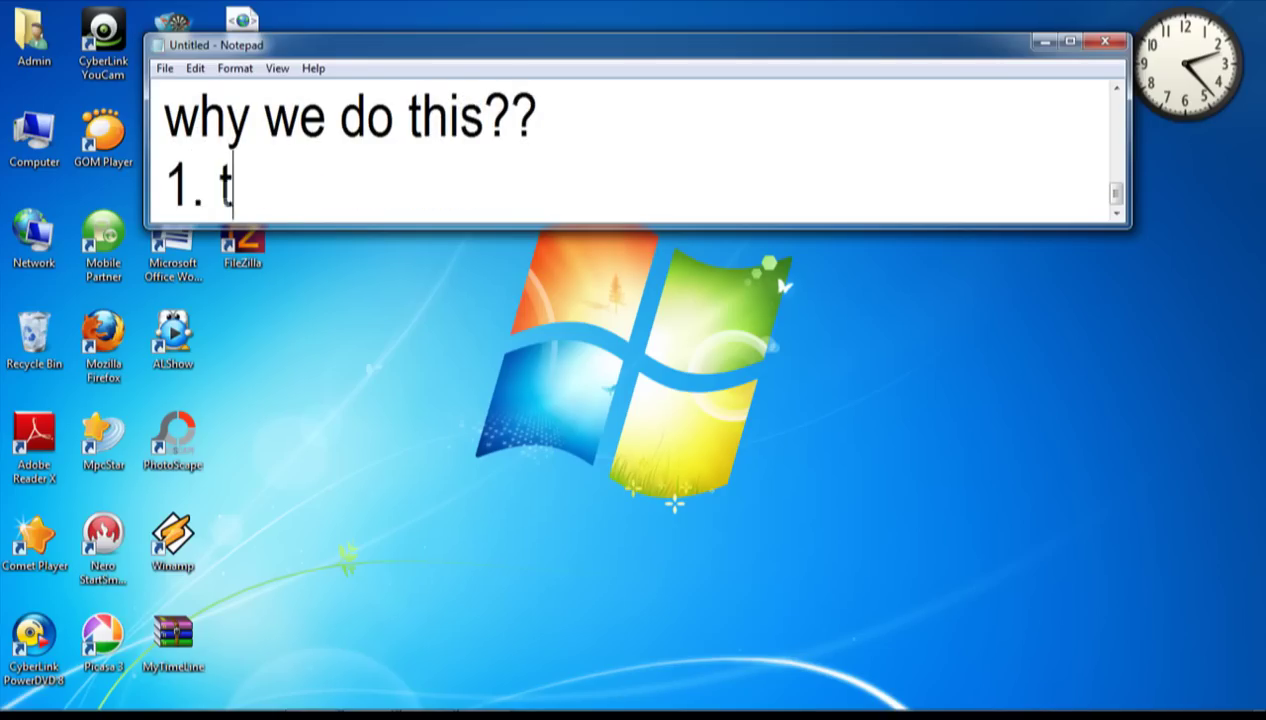
{"action": "type", "text": "o avo"}
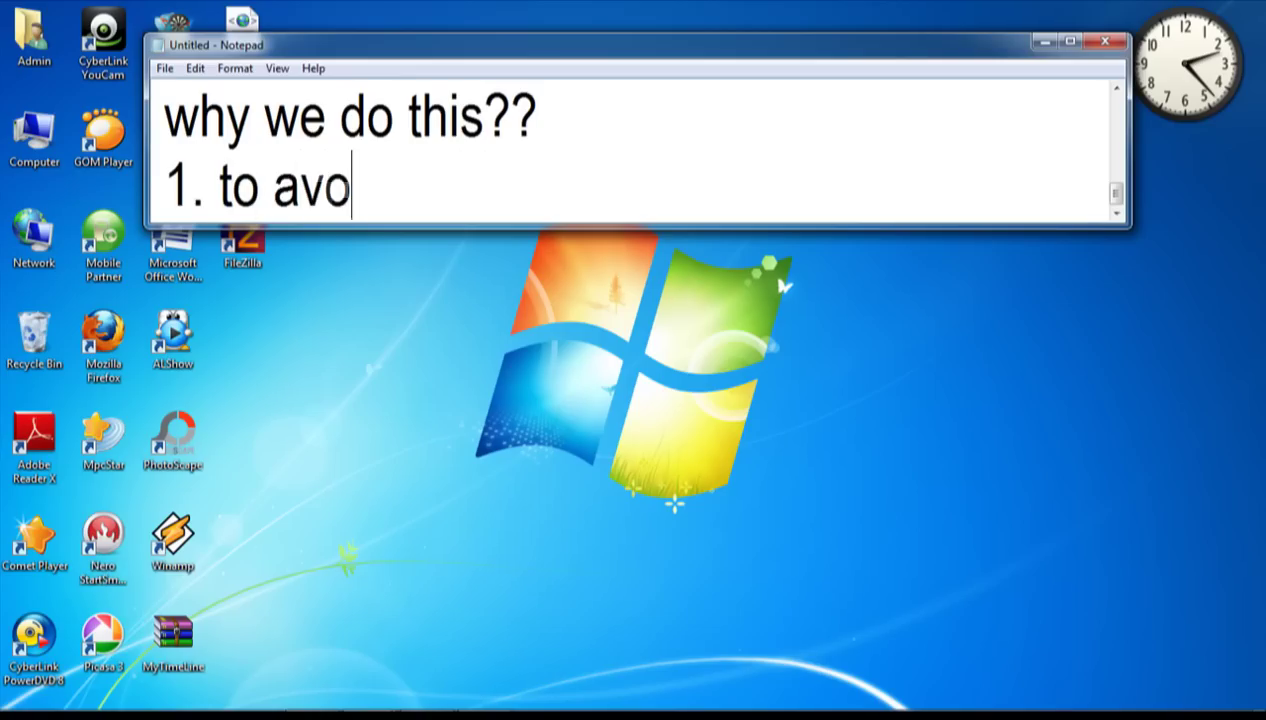
{"action": "type", "text": "id OUTSIDE HACK"}
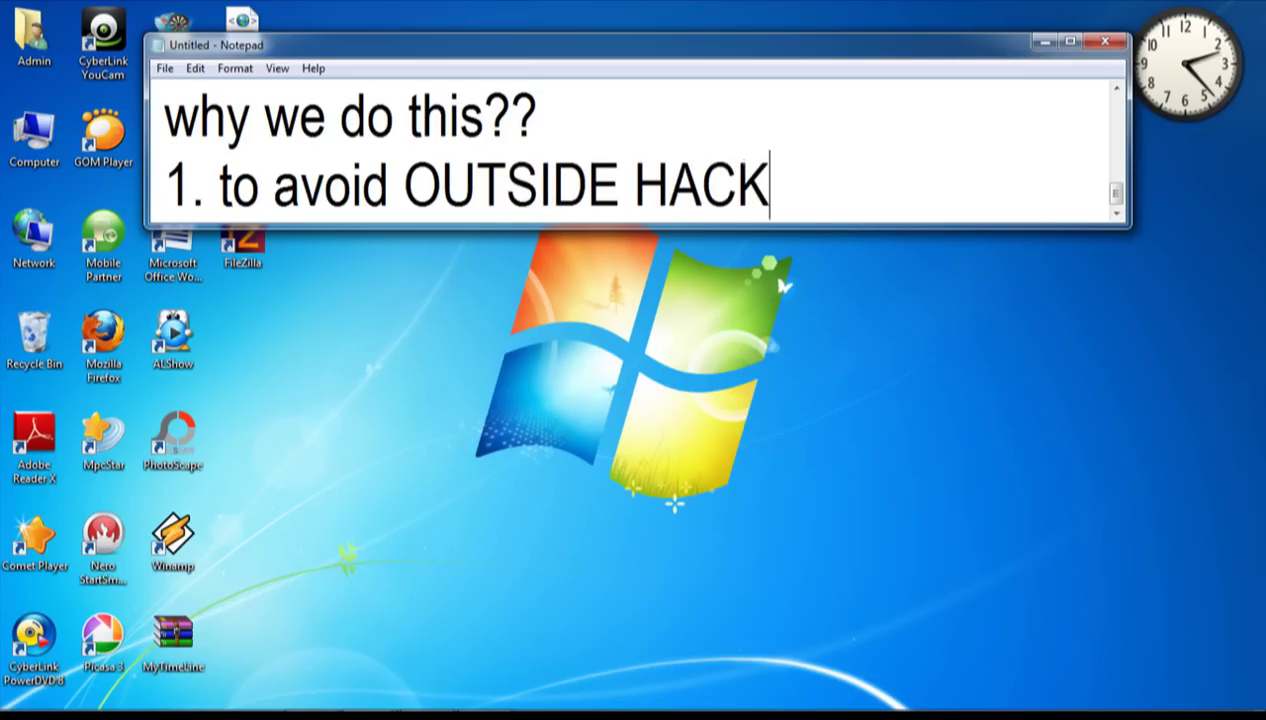
{"action": "type", "text": "S e"}
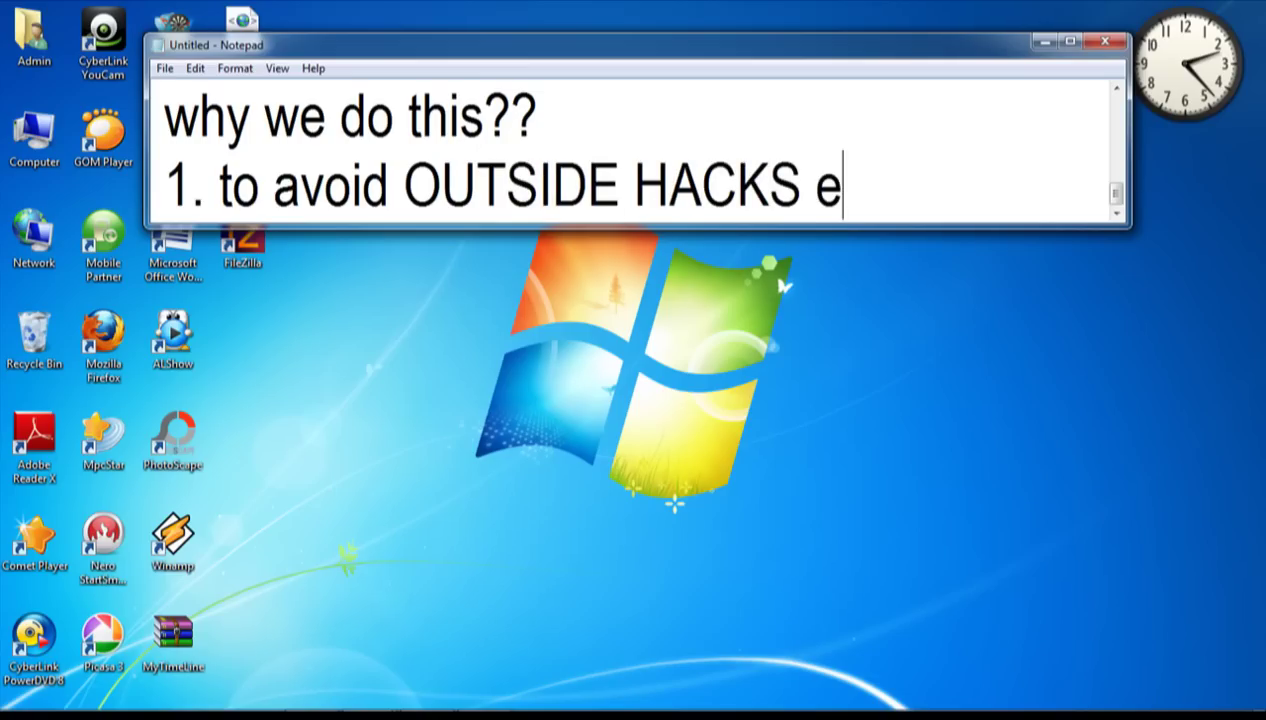
{"action": "type", "text": "asily"}
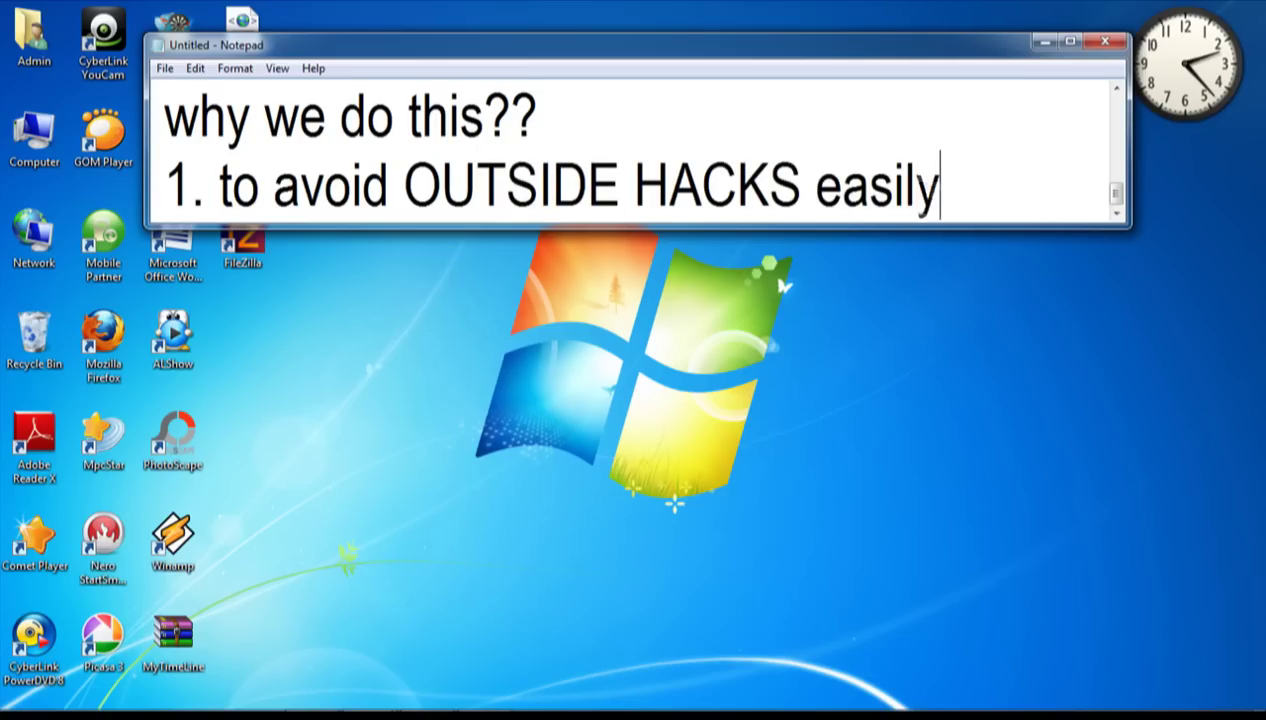
Step: Write the second reason, "2. to reduce the capacity of processors of laptop or pc.", on a new line
{"action": "key", "text": "Return"}
{"action": "type", "text": "2"}
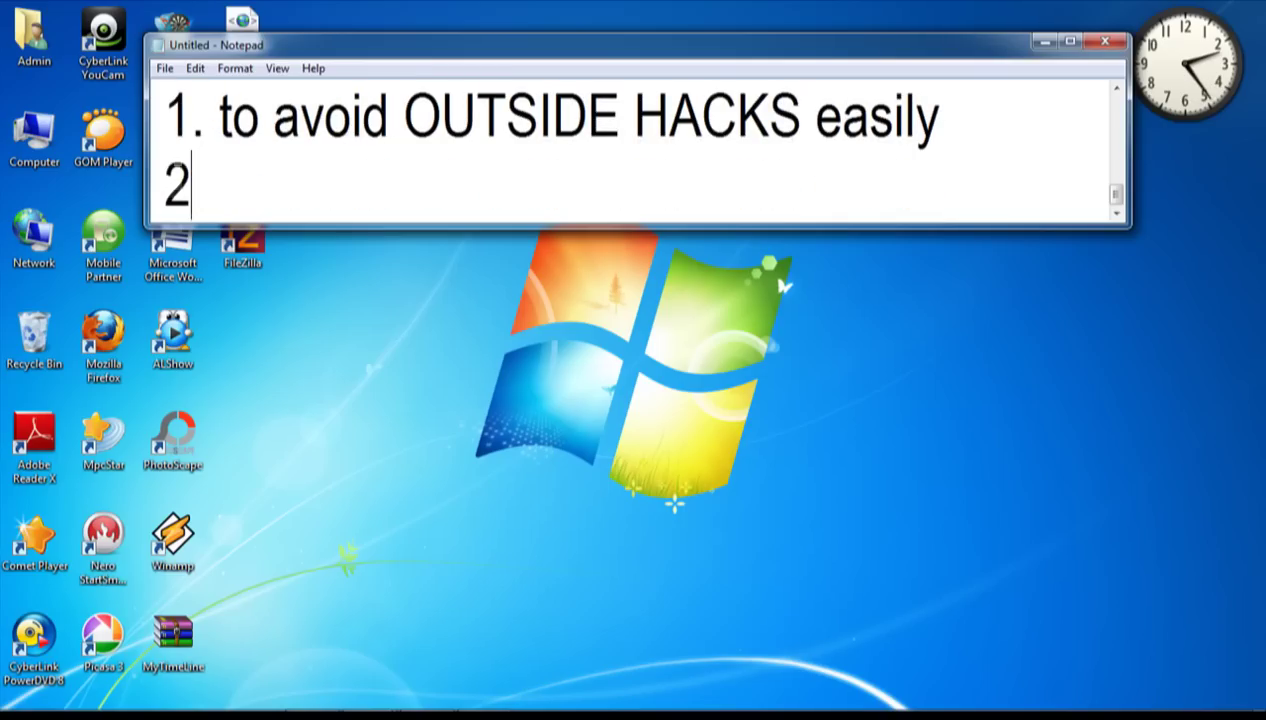
{"action": "type", "text": ". t"}
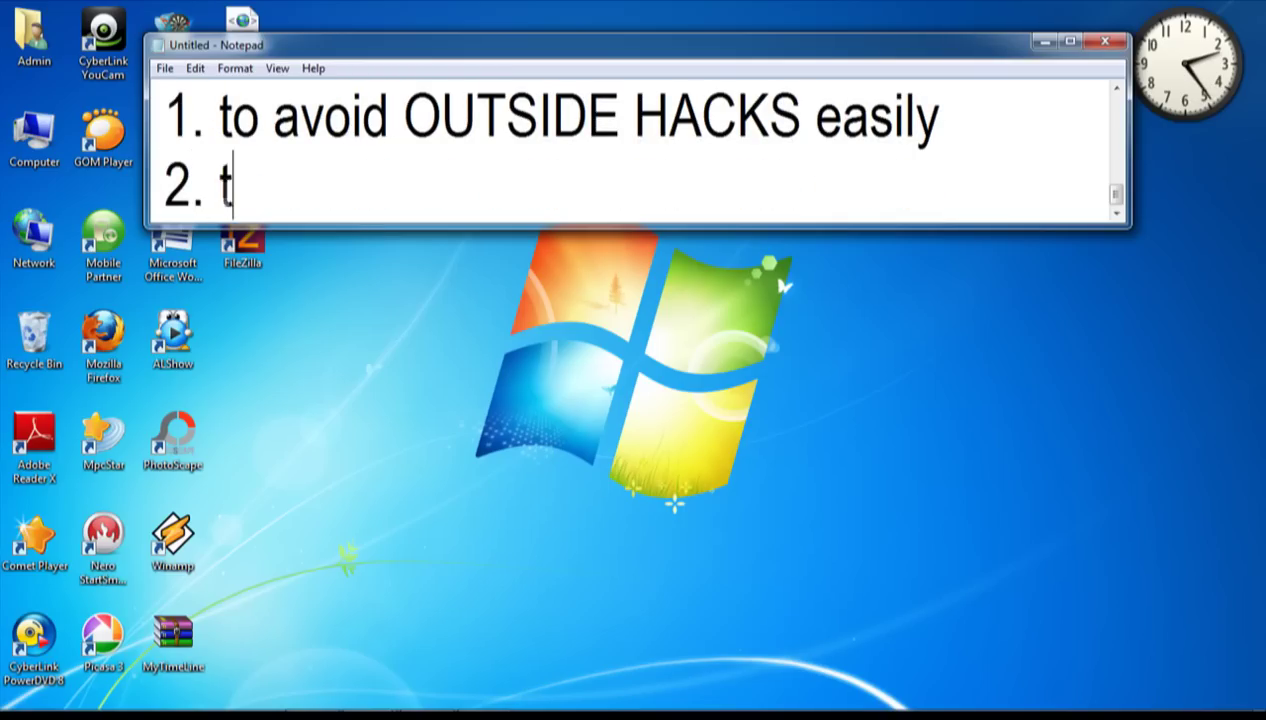
{"action": "type", "text": "o r"}
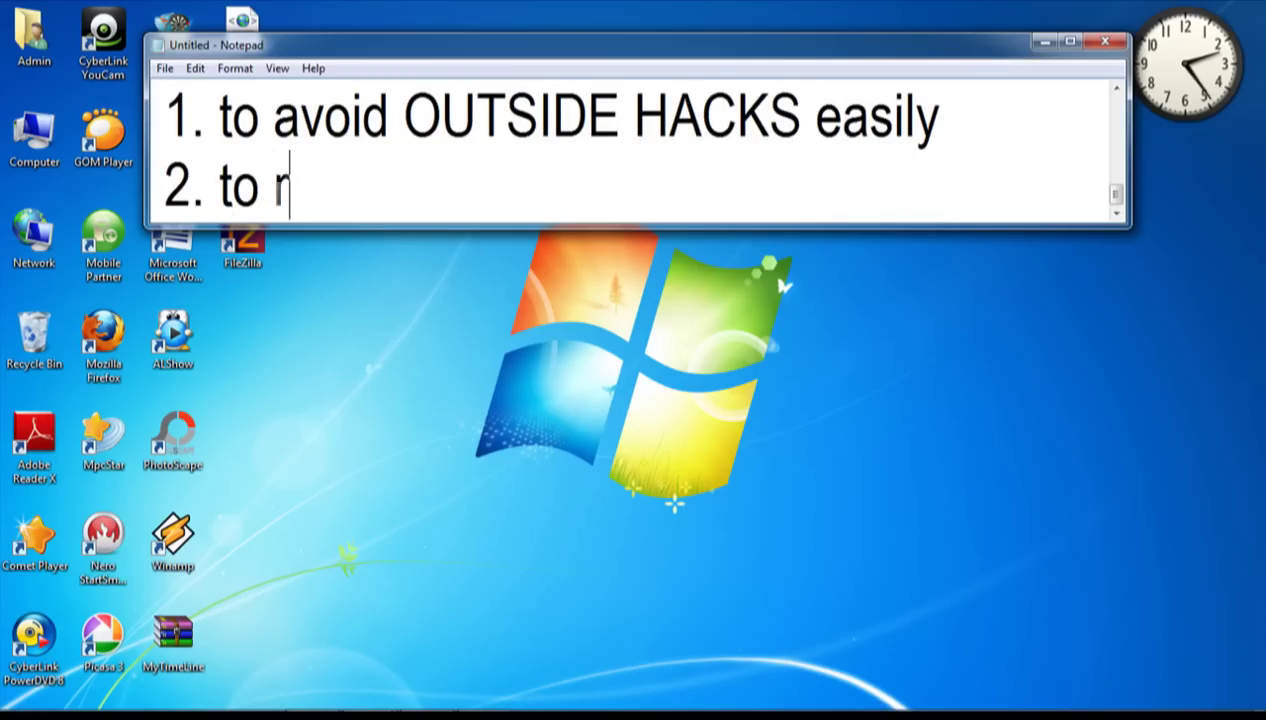
{"action": "type", "text": "educe the "}
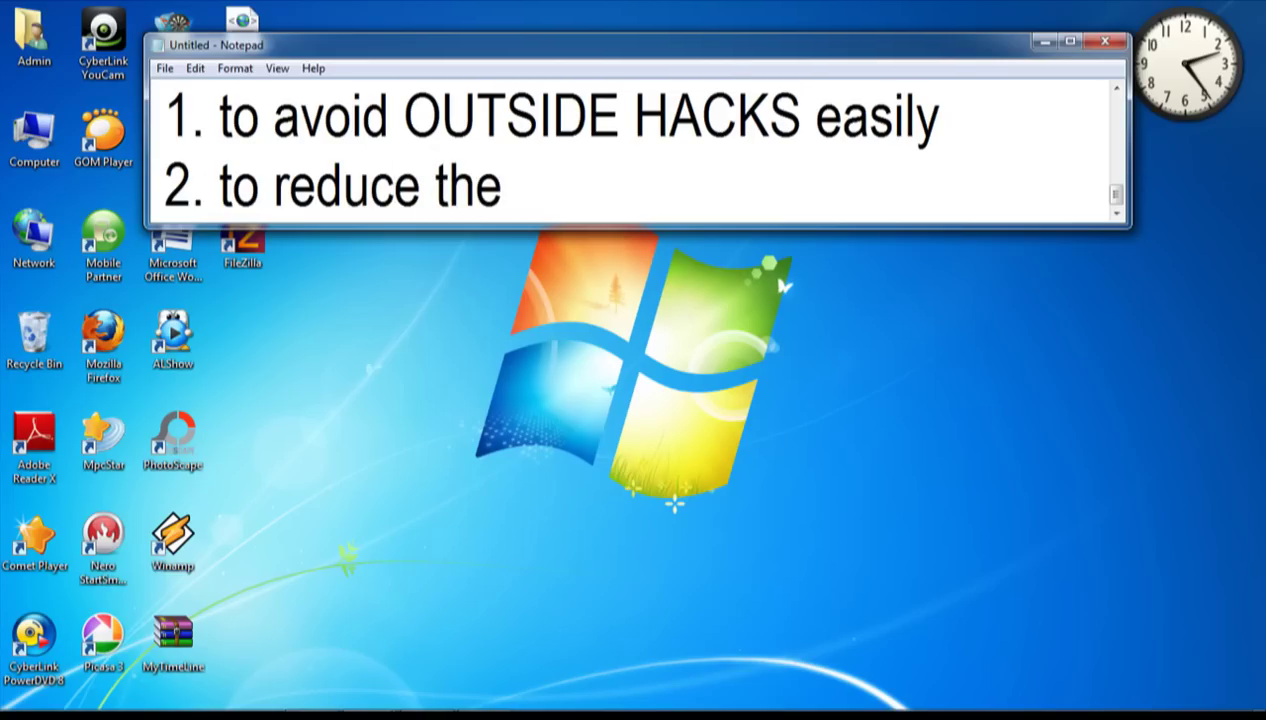
{"action": "type", "text": "cap"}
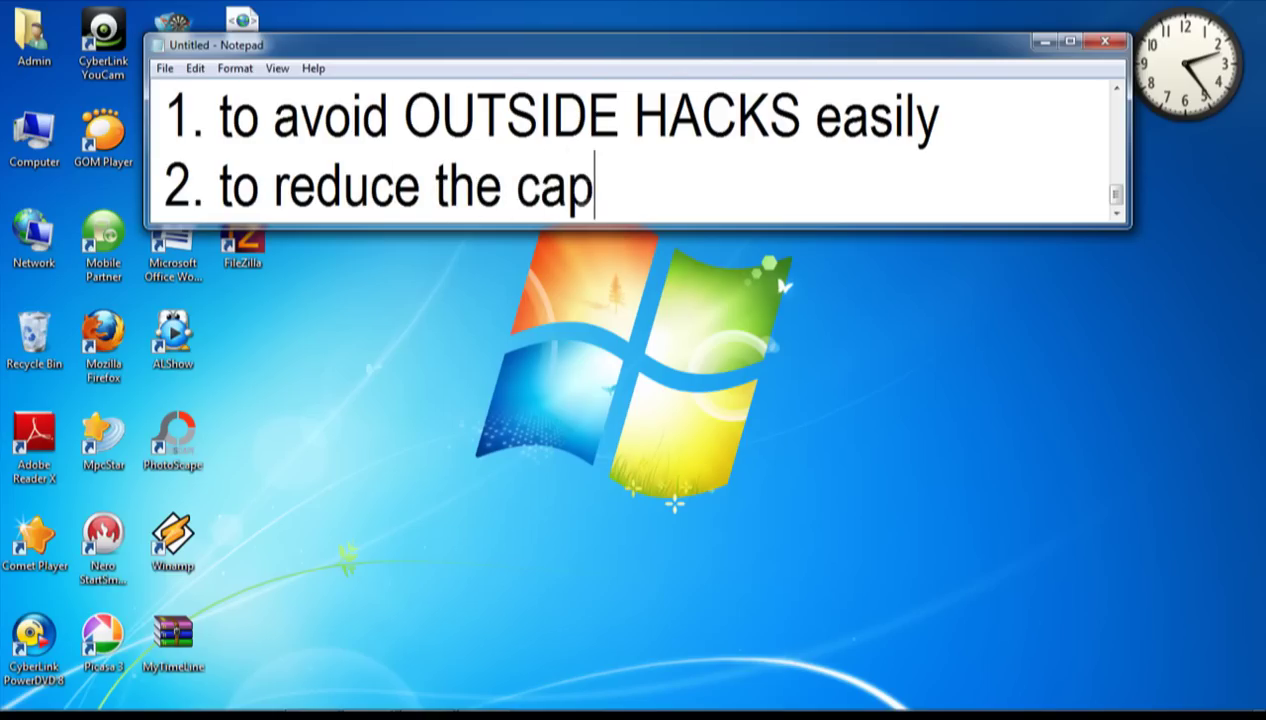
{"action": "type", "text": "ac"}
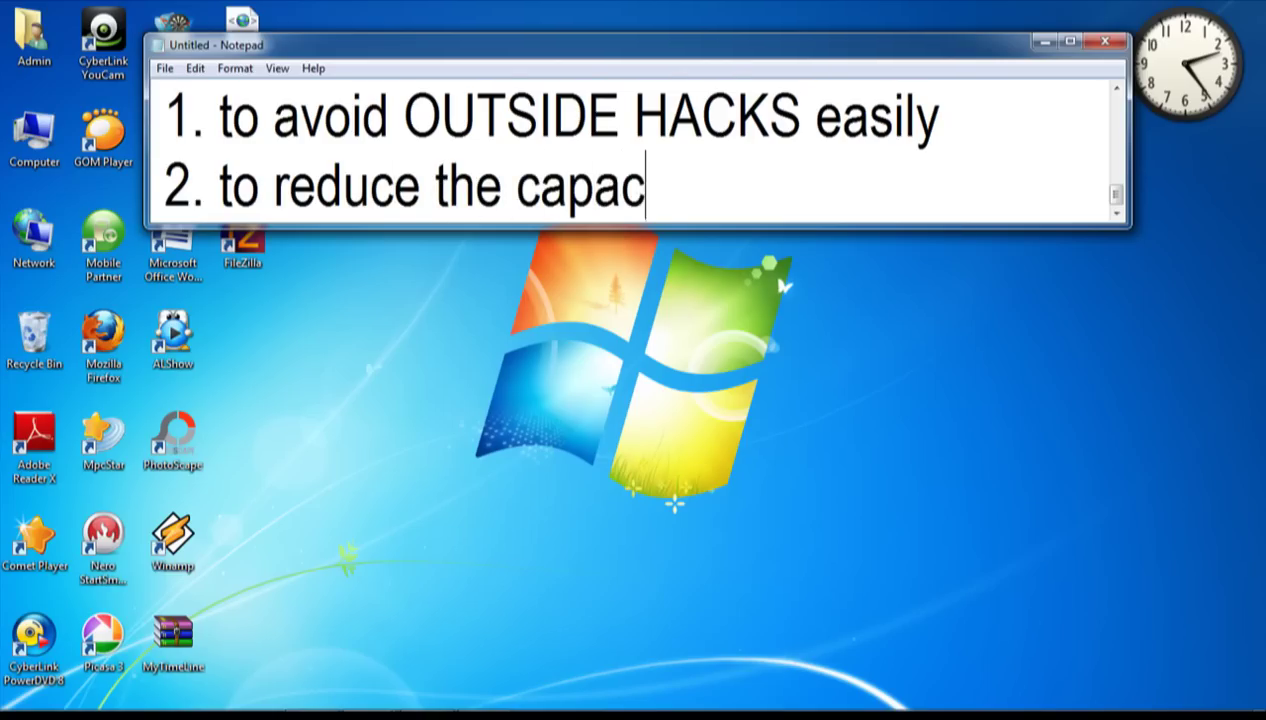
{"action": "type", "text": "ity of "}
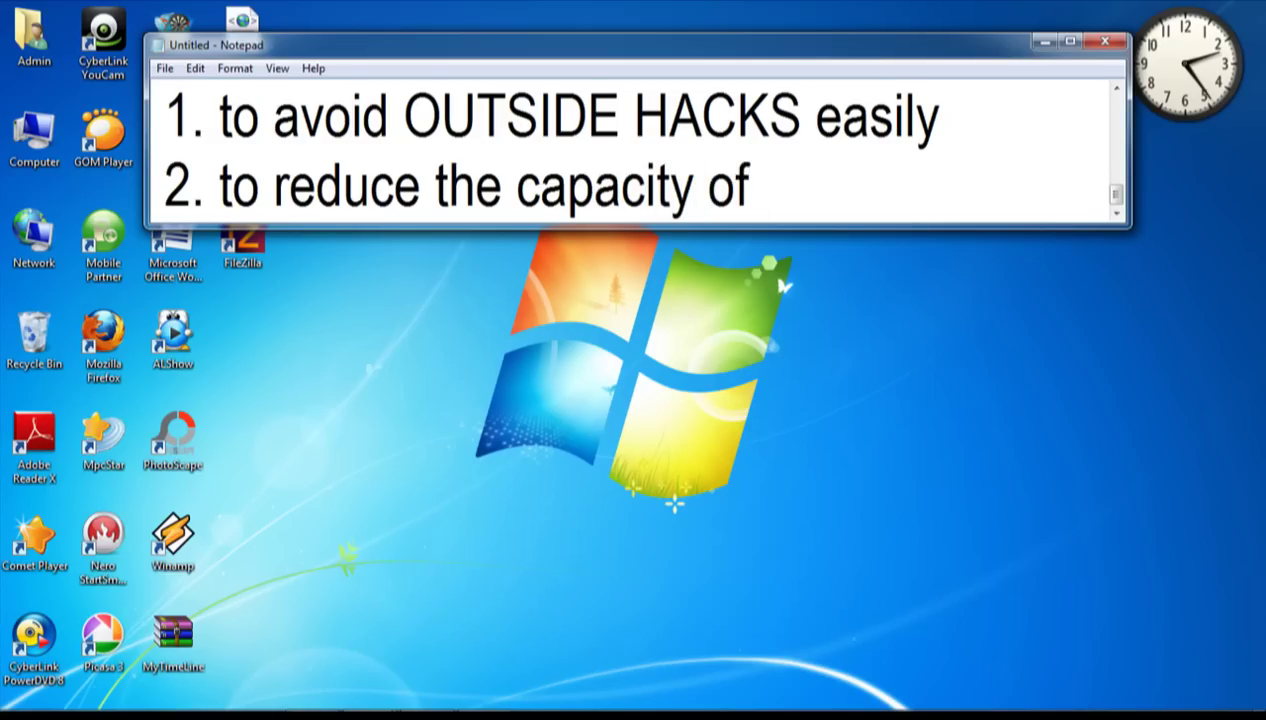
{"action": "type", "text": "proc"}
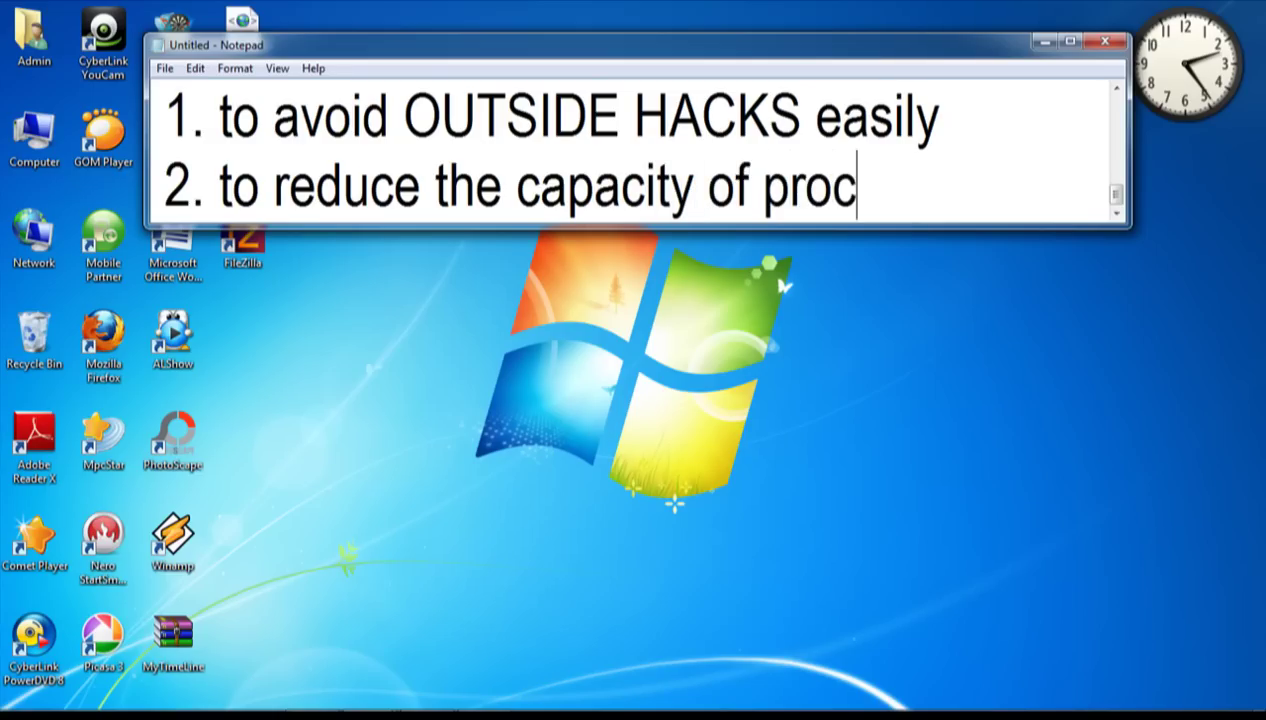
{"action": "type", "text": "essor"}
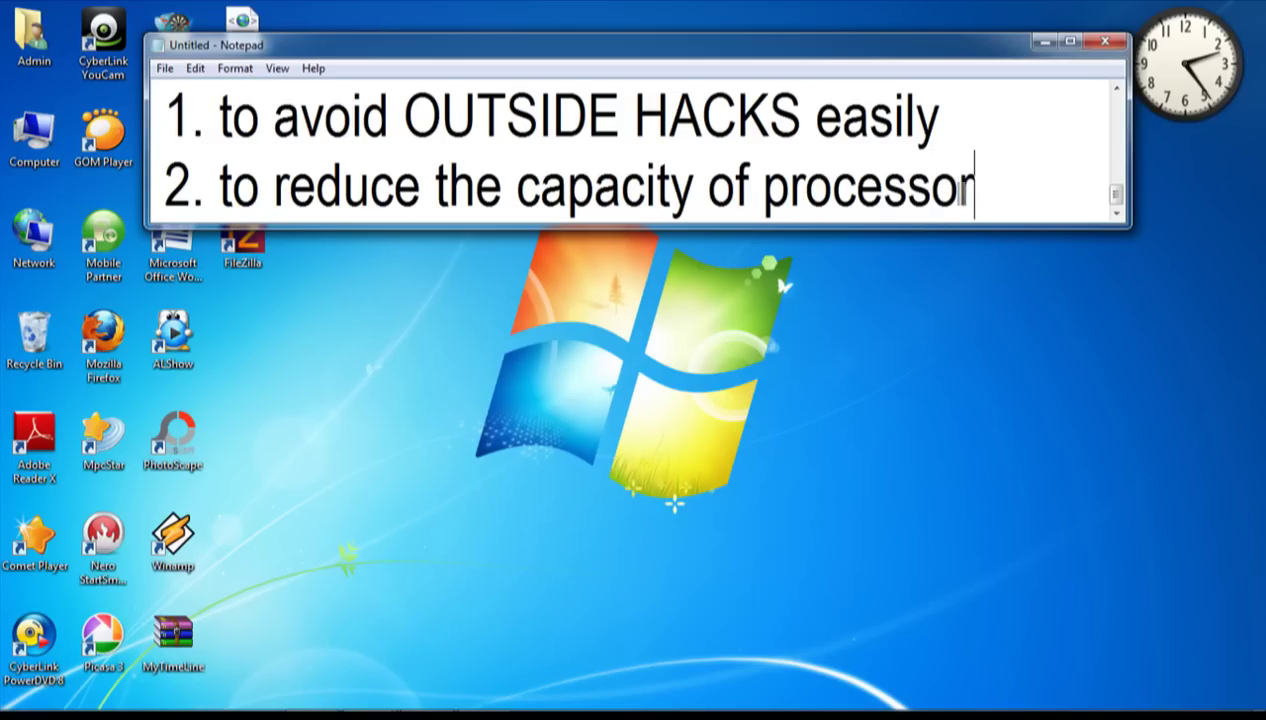
{"action": "type", "text": "s of l"}
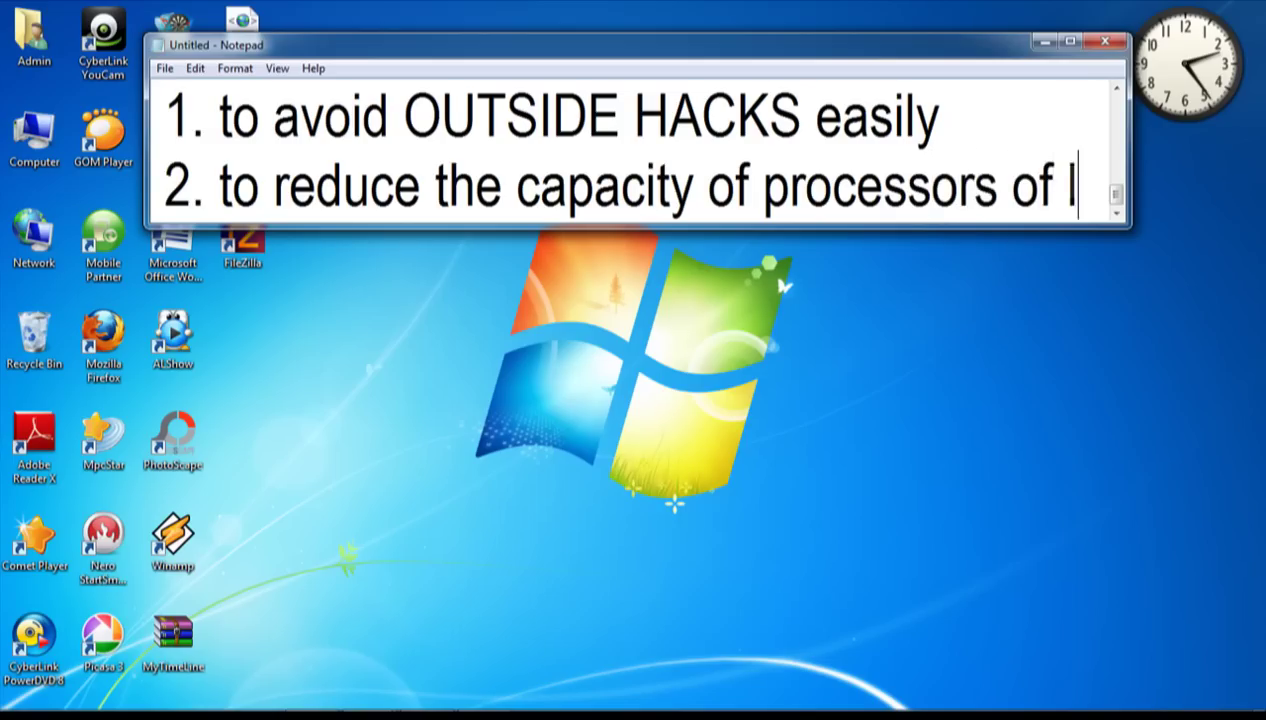
{"action": "type", "text": "aptop"}
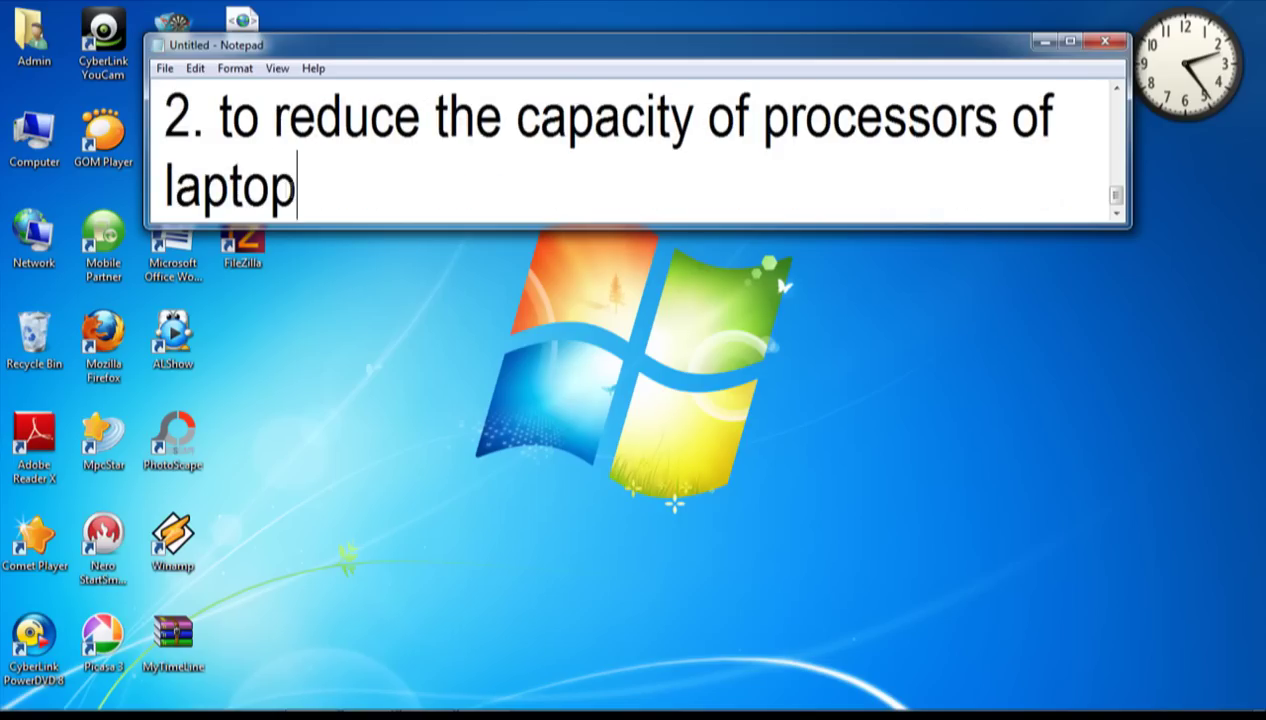
{"action": "type", "text": " or pc."}
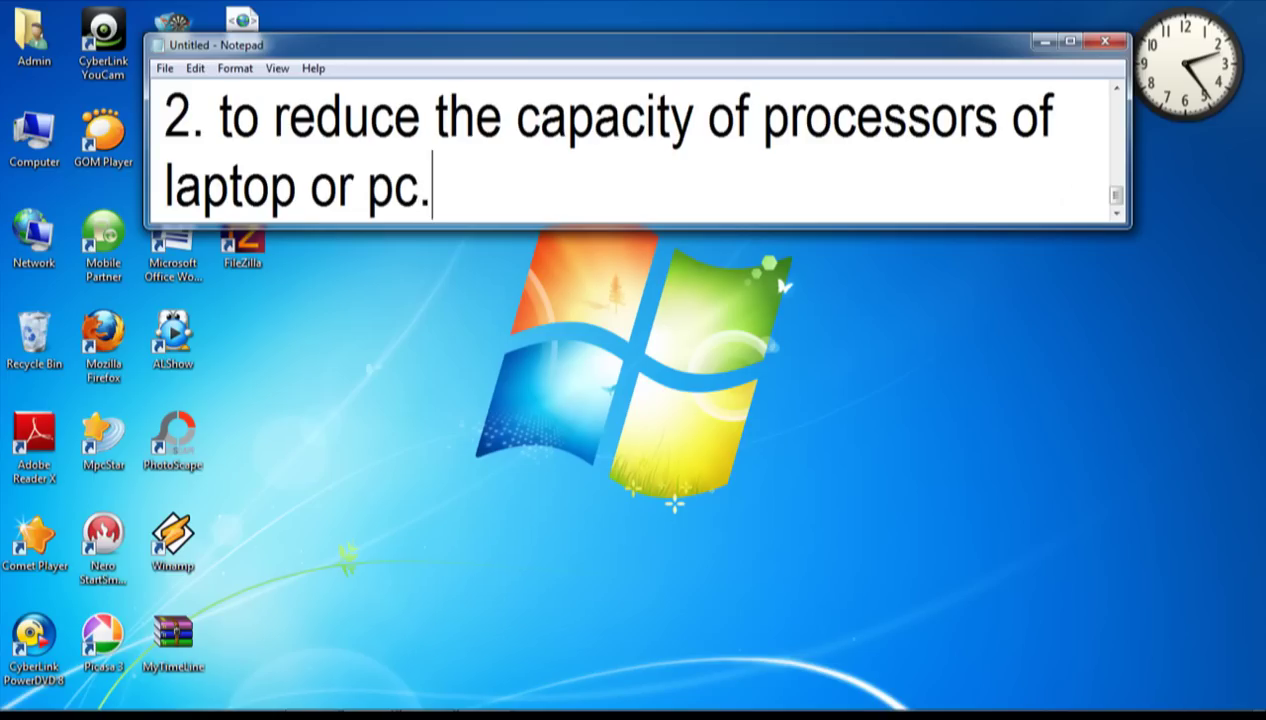
Step: Write "Ok that's all for today." a few lines below the second reason
{"action": "key", "text": "Return"}
{"action": "key", "text": "Return"}
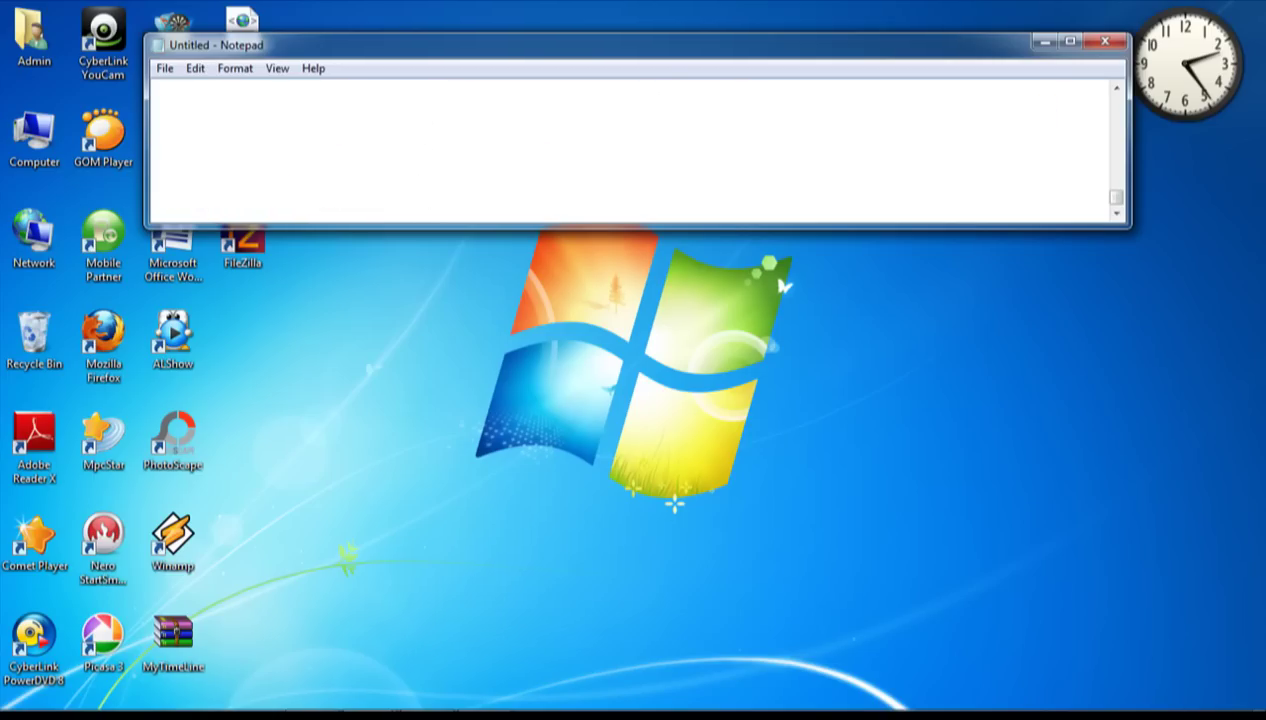
{"action": "type", "text": "Ok tha"}
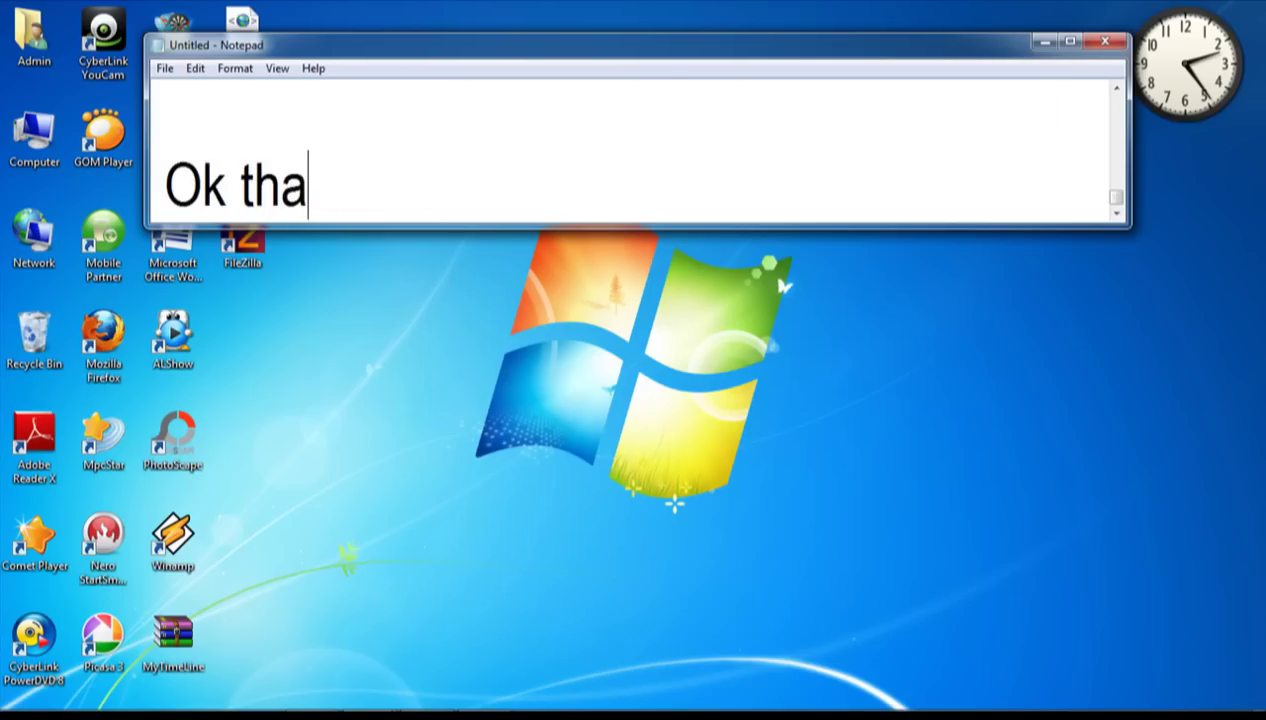
{"action": "type", "text": "t's w"}
{"action": "key", "text": "BackSpace"}
{"action": "type", "text": "all for today. "}
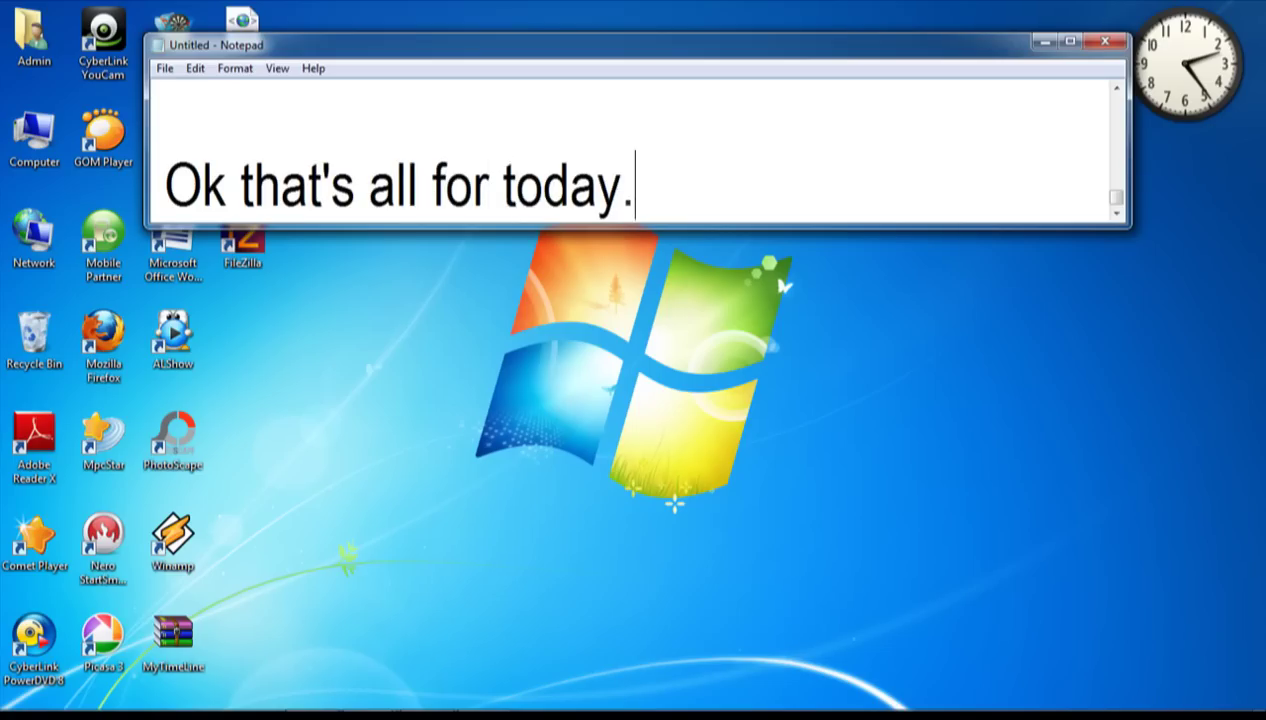
{"action": "type", "text": "See y"}
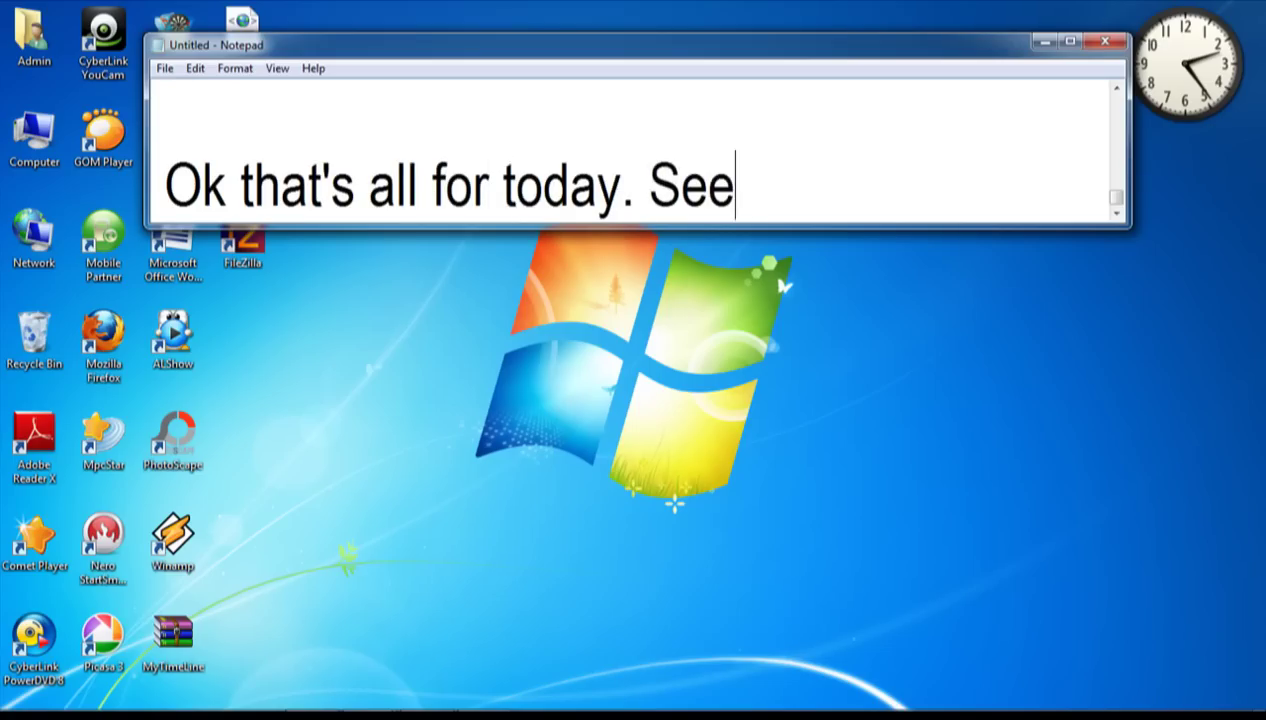
{"action": "key", "text": "BackSpace"}
{"action": "key", "text": "BackSpace"}
{"action": "key", "text": "BackSpace"}
{"action": "key", "text": "BackSpace"}
{"action": "key", "text": "BackSpace"}
Step: Continue the closing line with "Thanks for watching my video and see you next time. Bye."
{"action": "type", "text": "Thanks"}
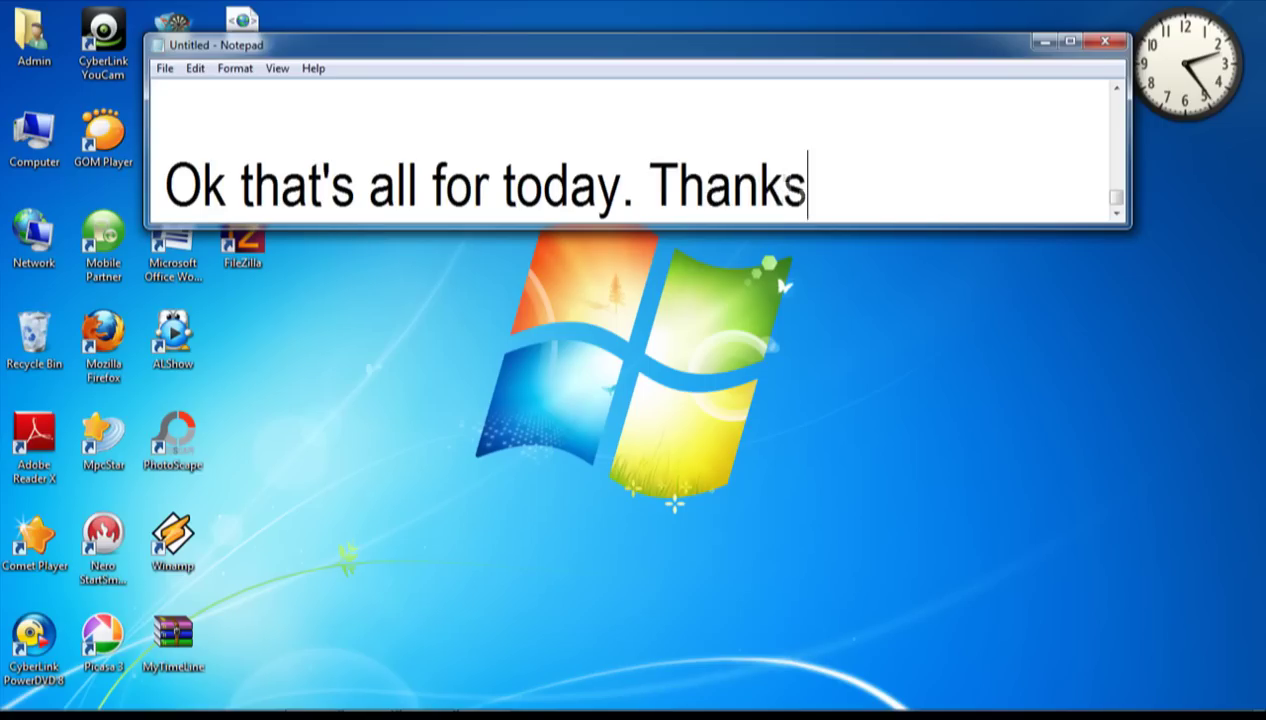
{"action": "type", "text": " for watchin"}
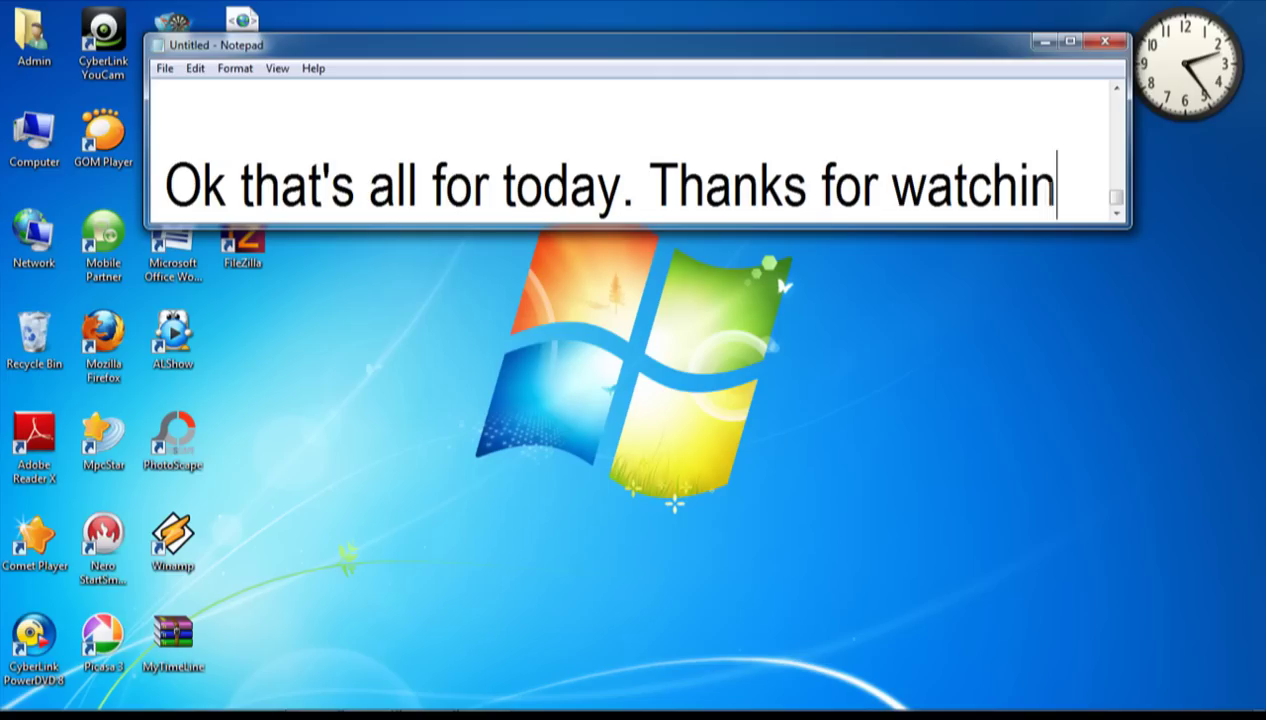
{"action": "type", "text": "g m"}
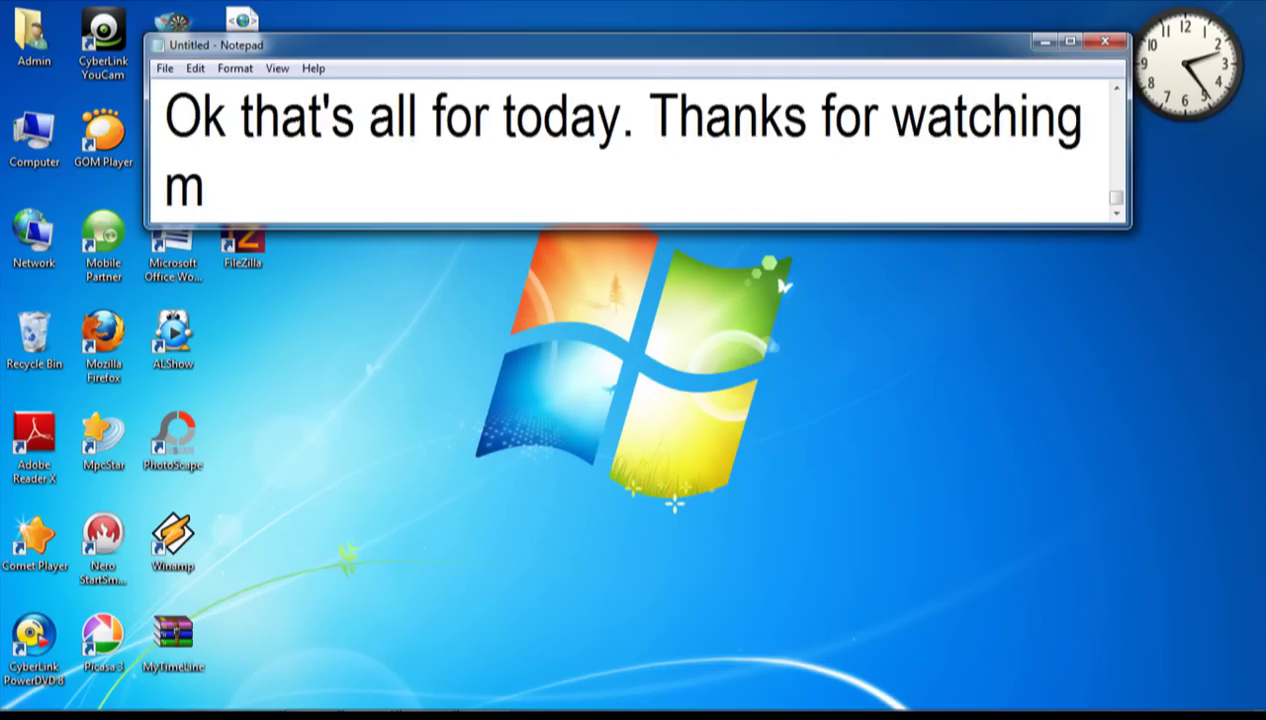
{"action": "type", "text": "y vid"}
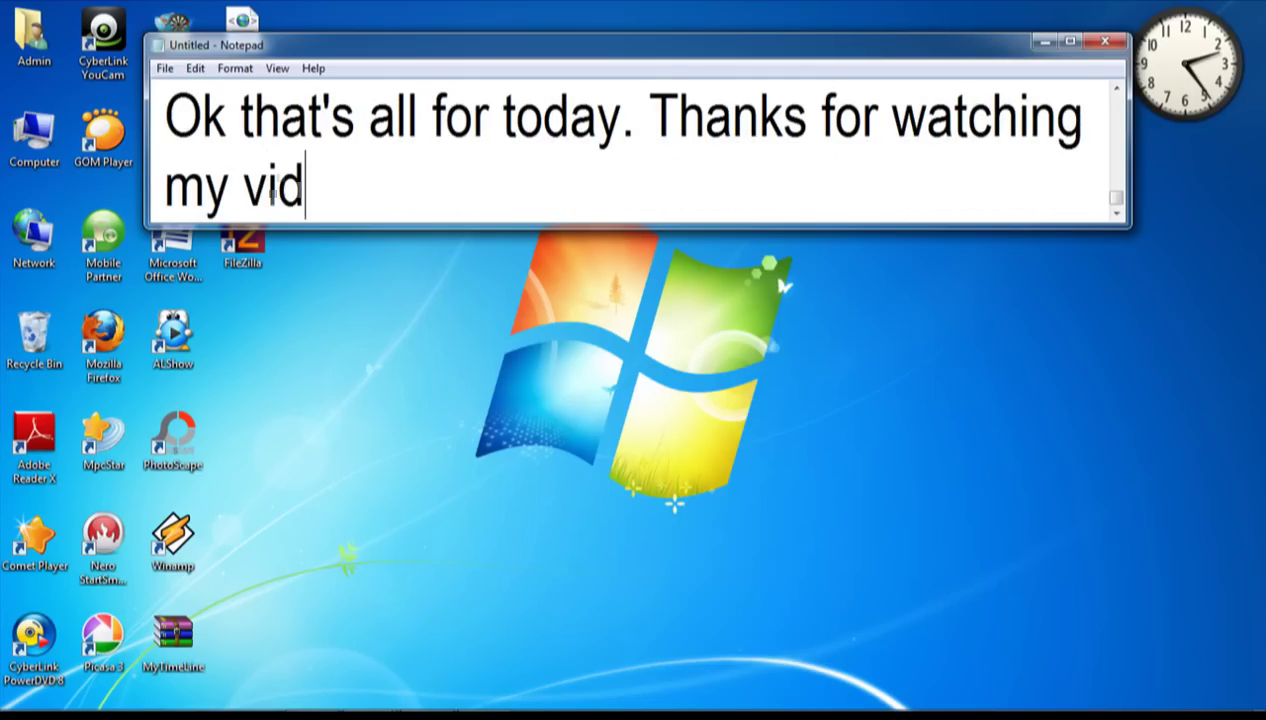
{"action": "type", "text": "eo. An"}
{"action": "key", "text": "BackSpace"}
{"action": "key", "text": "BackSpace"}
{"action": "key", "text": "BackSpace"}
{"action": "type", "text": "and see "}
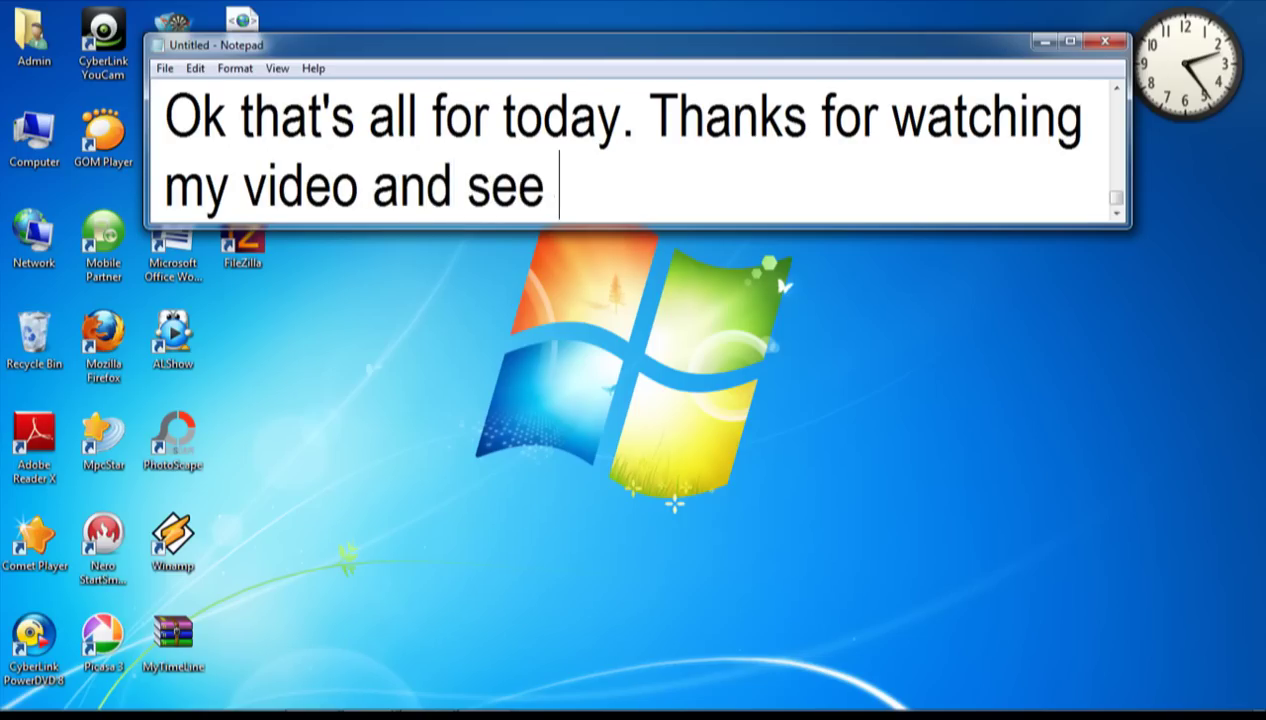
{"action": "type", "text": "you n"}
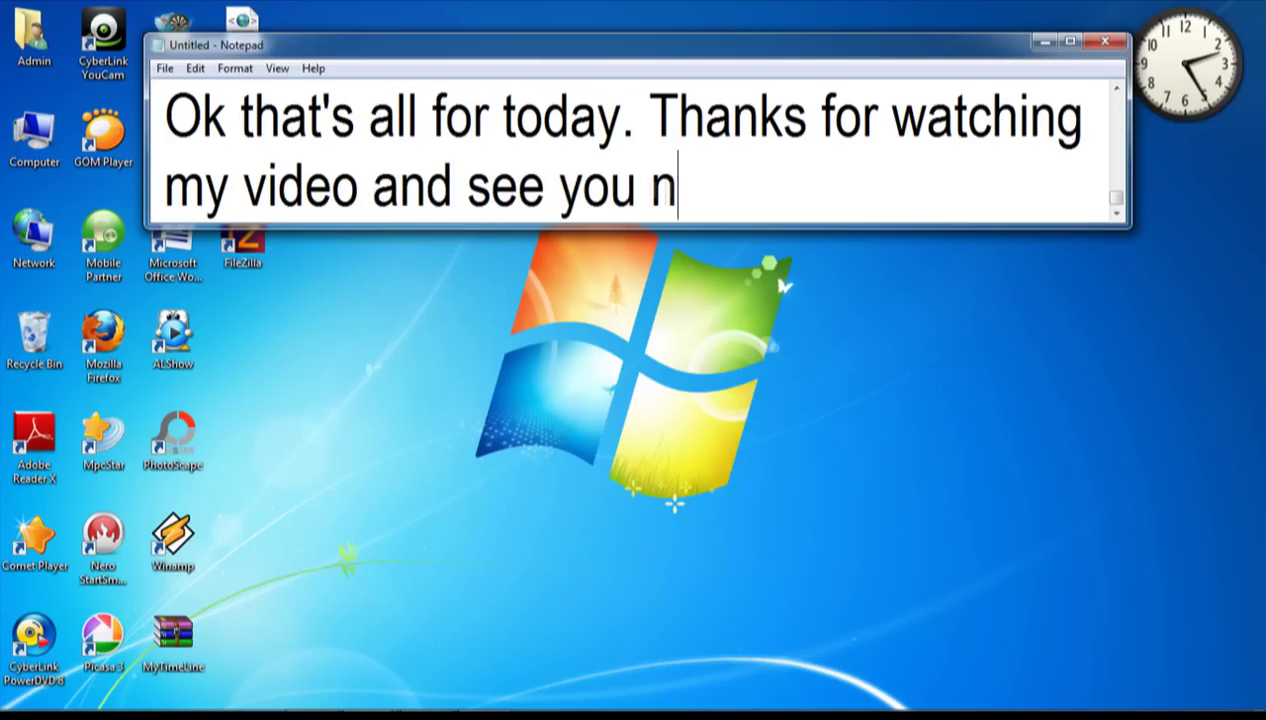
{"action": "type", "text": "ext time"}
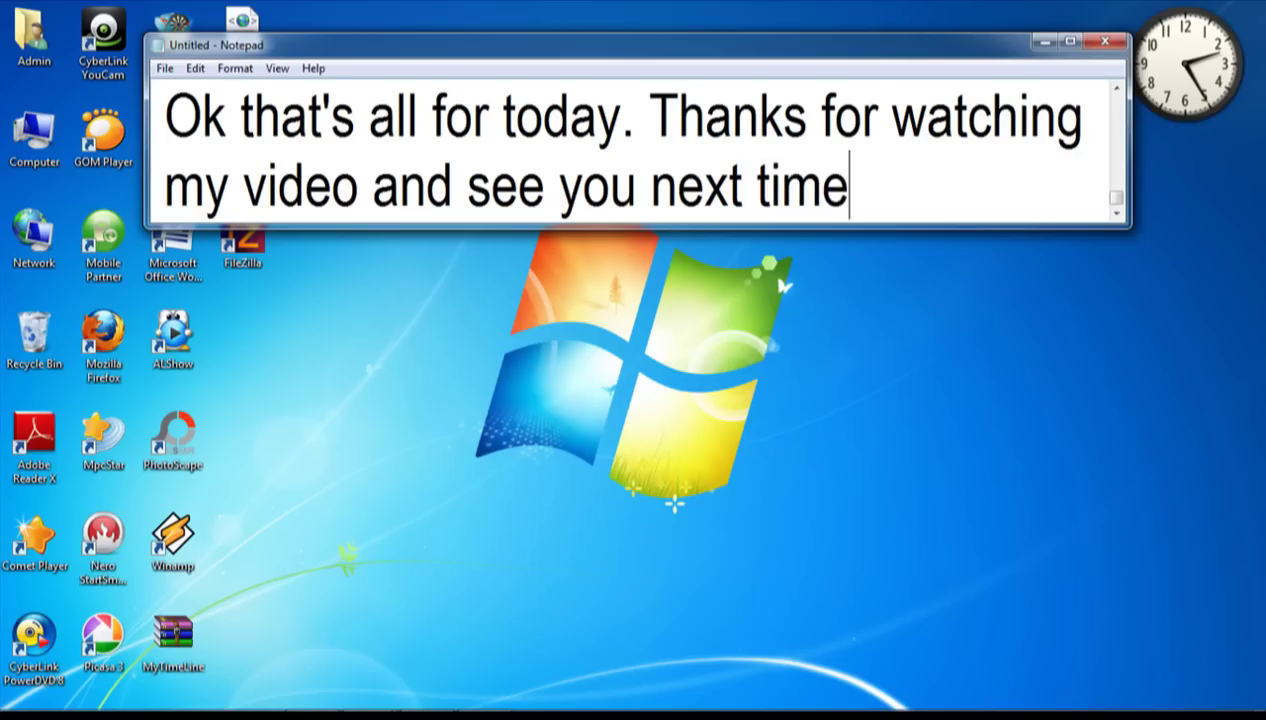
{"action": "type", "text": ". Bye"}
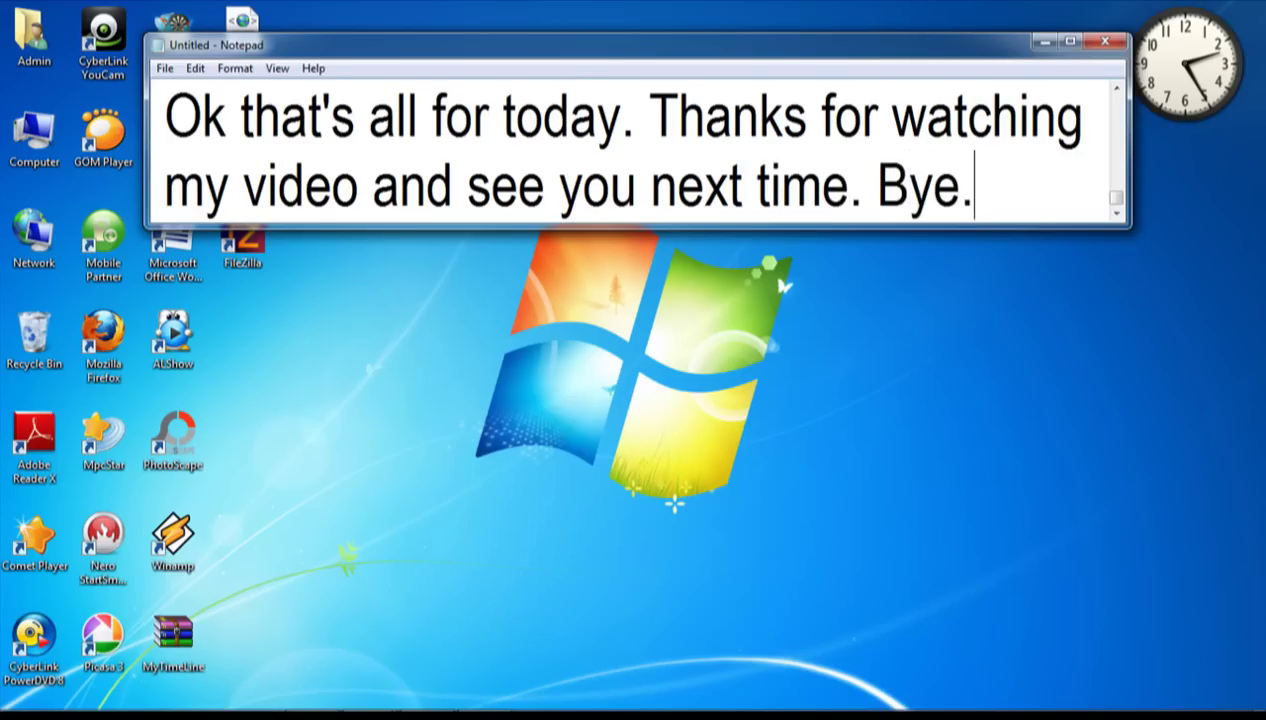
{"action": "type", "text": "."}
Step: Sign off on a new line below the farewell with the author's name between two hyphens
{"action": "key", "text": "Return"}
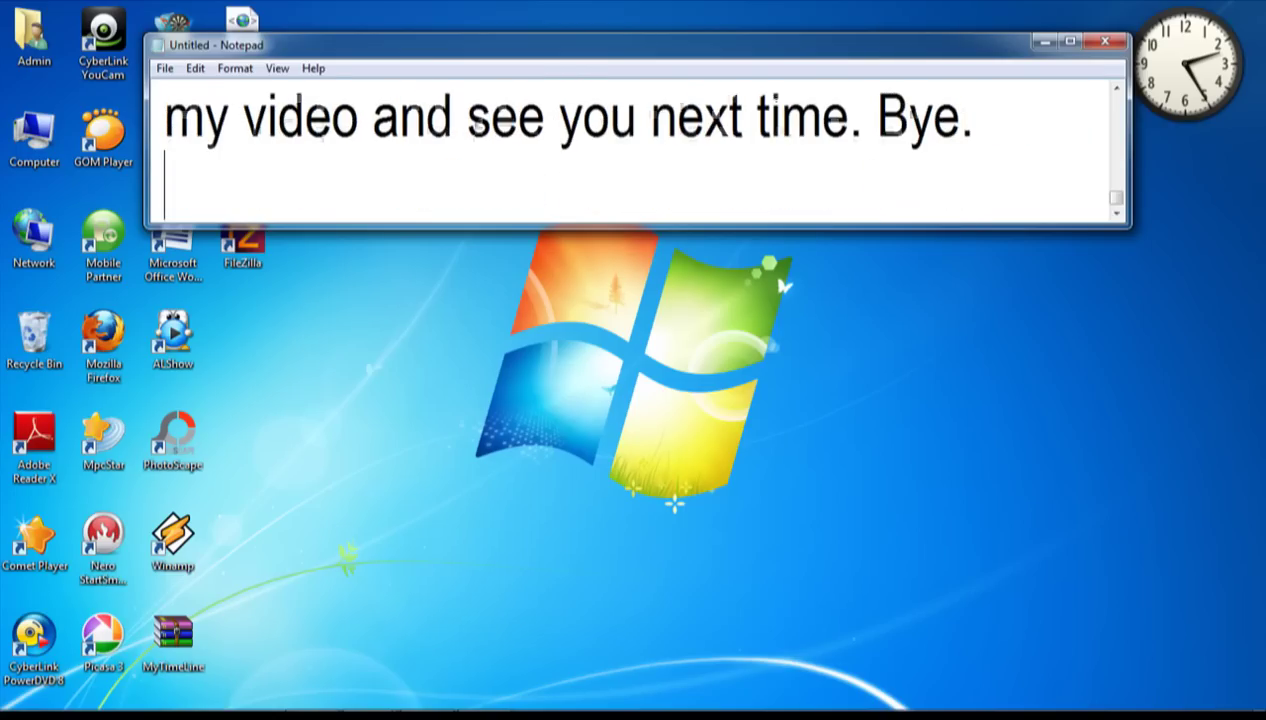
{"action": "type", "text": "h"}
{"action": "key", "text": "BackSpace"}
{"action": "type", "text": "-hairilt"}
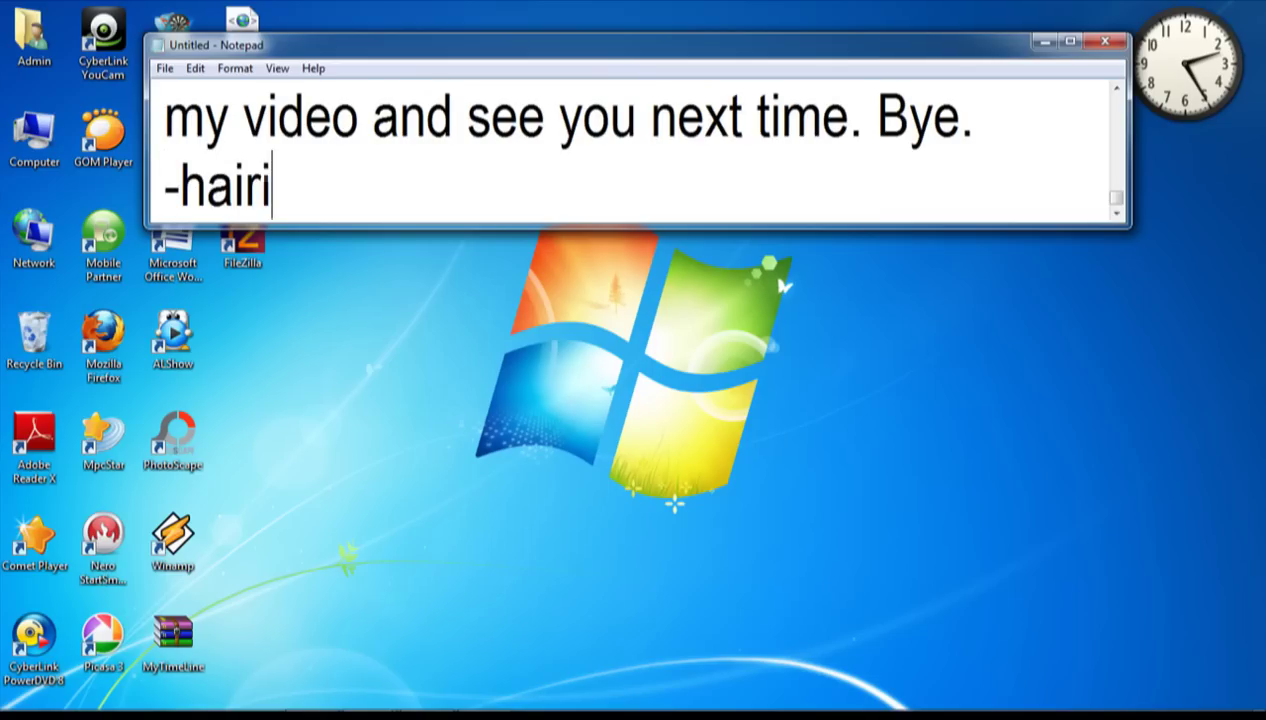
{"action": "key", "text": "BackSpace"}
{"action": "key", "text": "BackSpace"}
{"action": "key", "text": "BackSpace"}
{"action": "key", "text": "BackSpace"}
{"action": "key", "text": "BackSpace"}
{"action": "key", "text": "BackSpace"}
{"action": "key", "text": "BackSpace"}
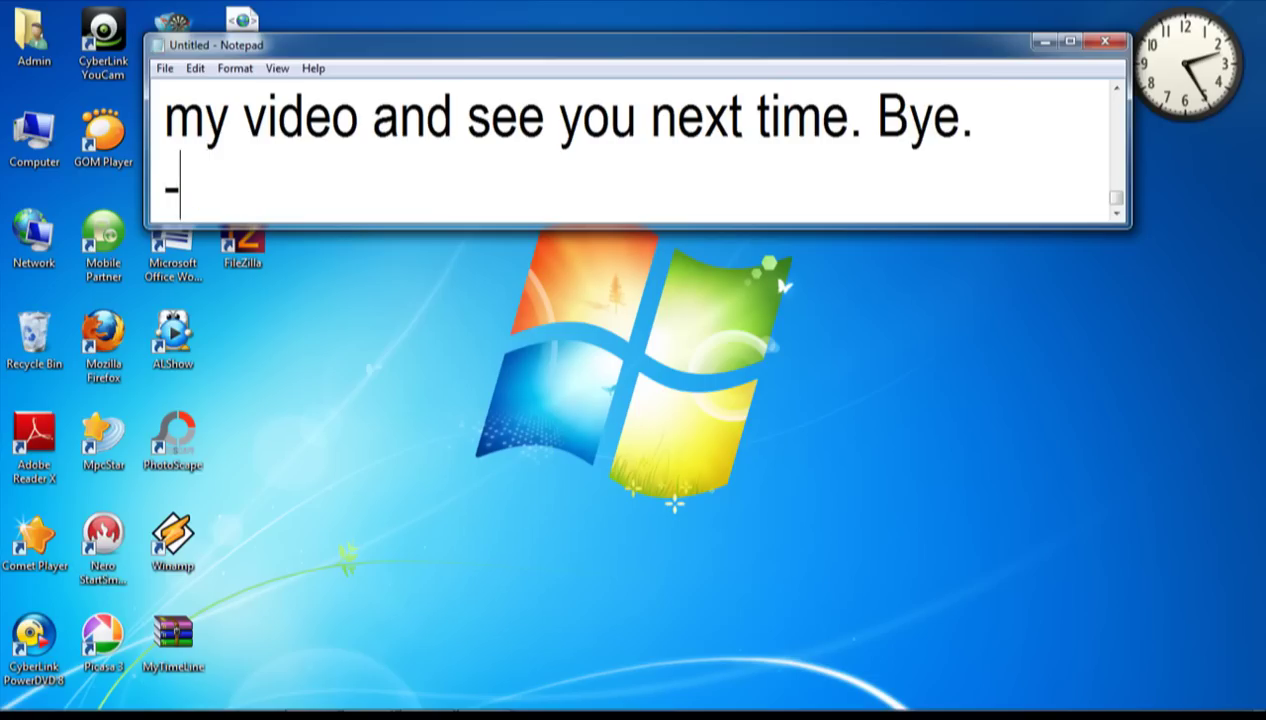
{"action": "type", "text": "azmil"}
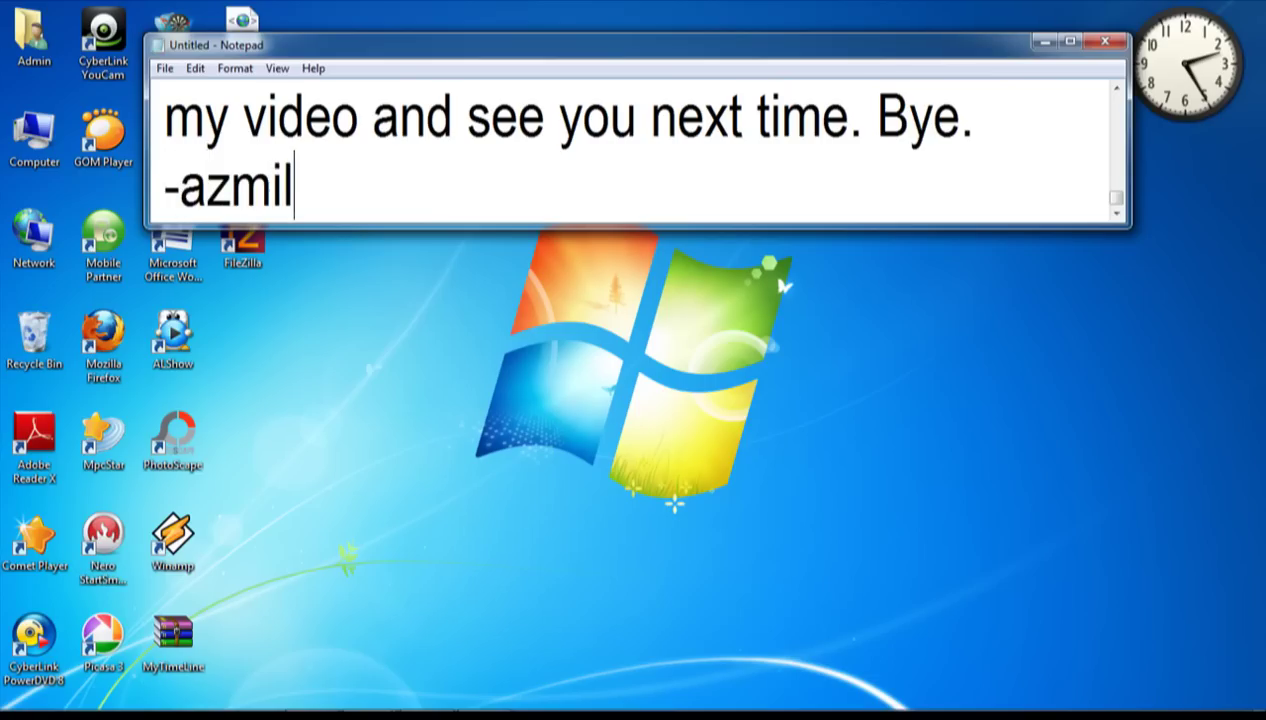
{"action": "type", "text": "jemay"}
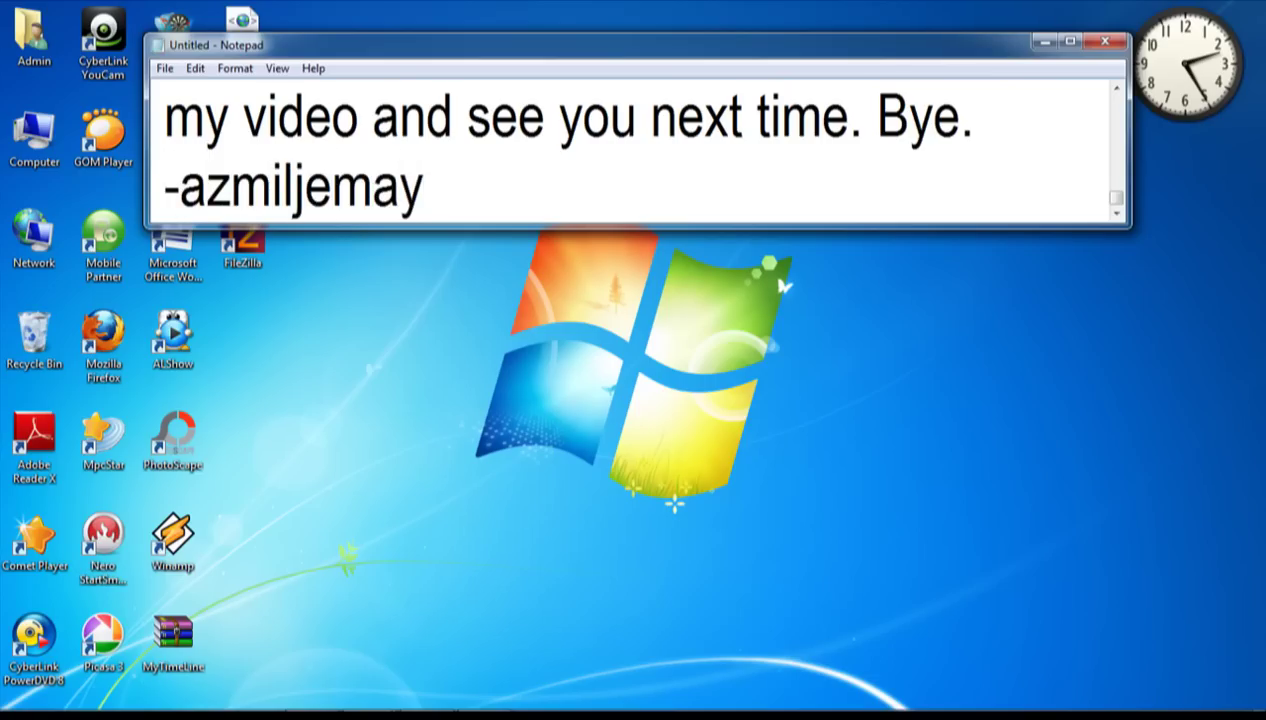
{"action": "type", "text": "-"}
Step: Bring up the Desktop Capture window of the running screen recorder
{"action": "mouse_move", "coordinate": [657, 690]}
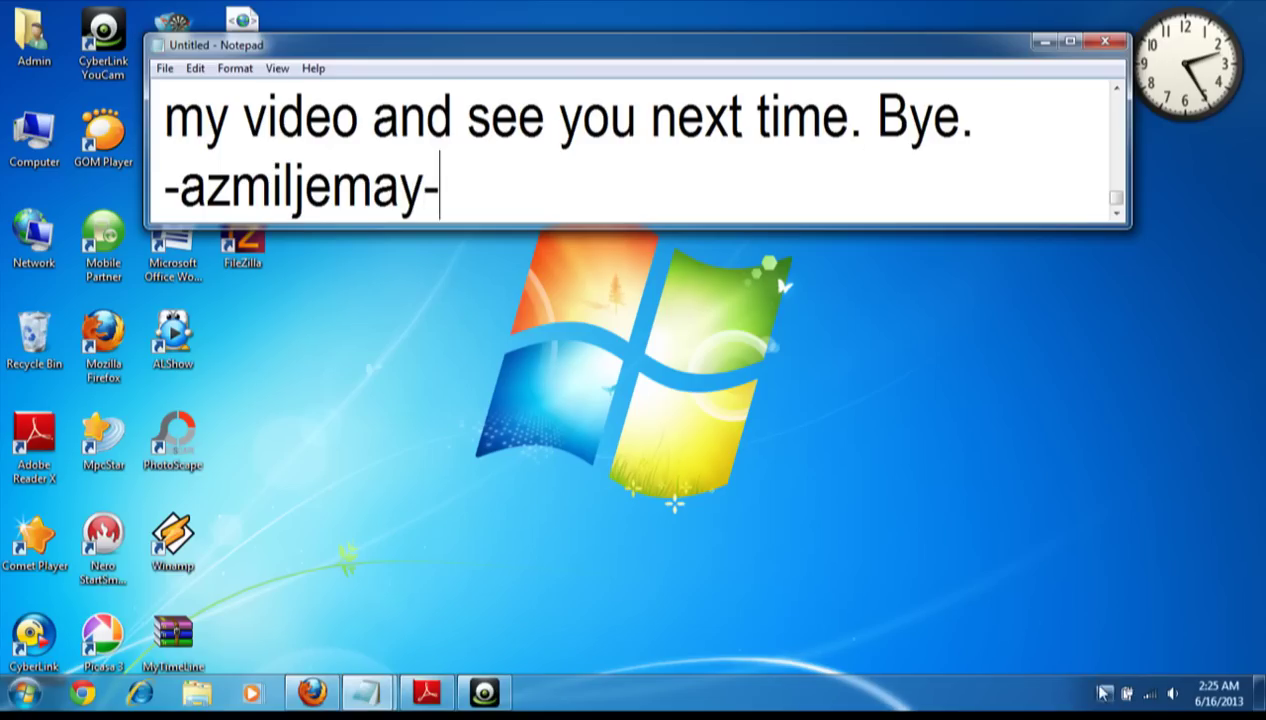
{"action": "left_click", "coordinate": [1128, 694]}
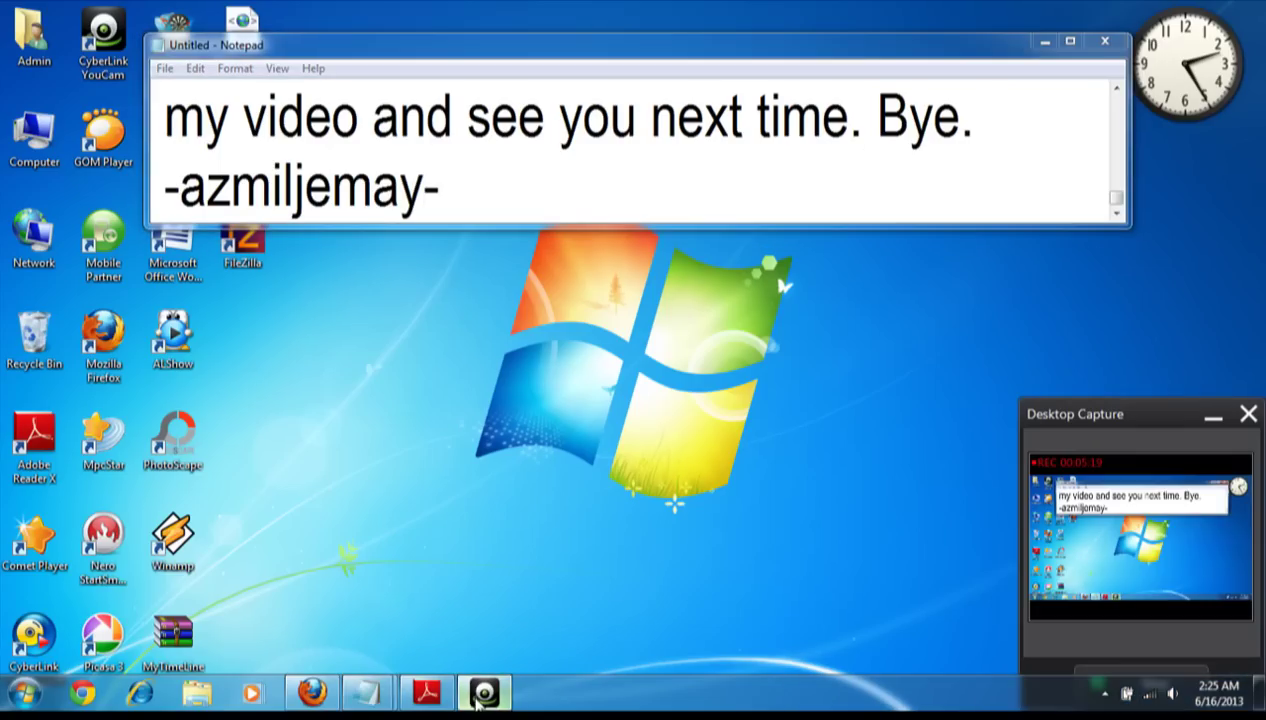